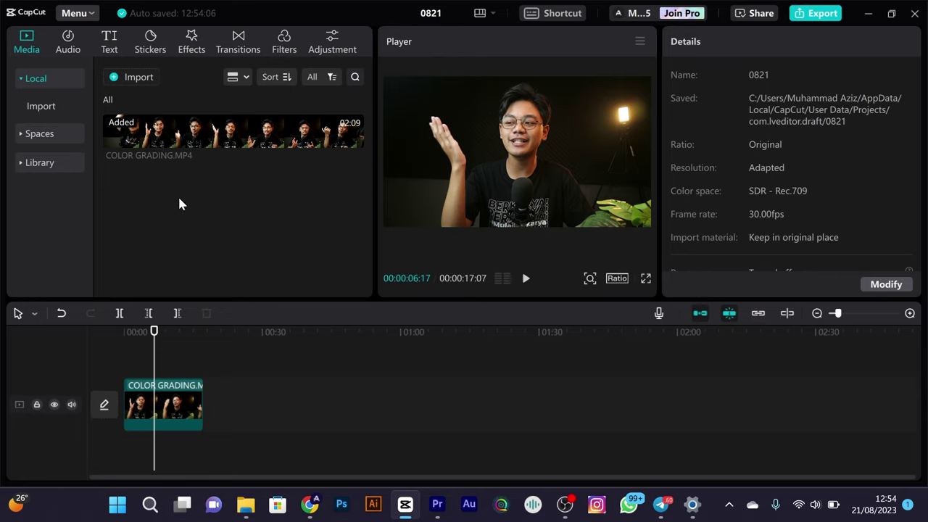
left_click(186, 407)
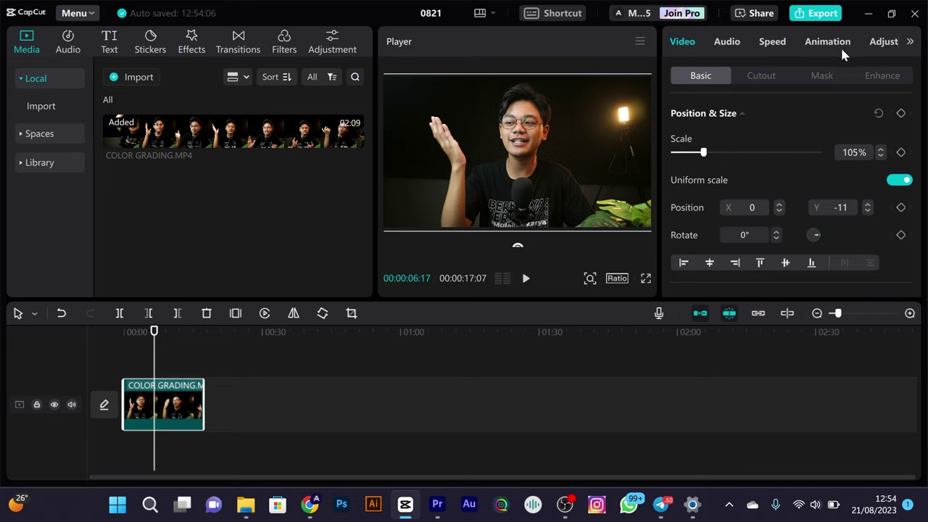
scroll(840, 46, "down", 1)
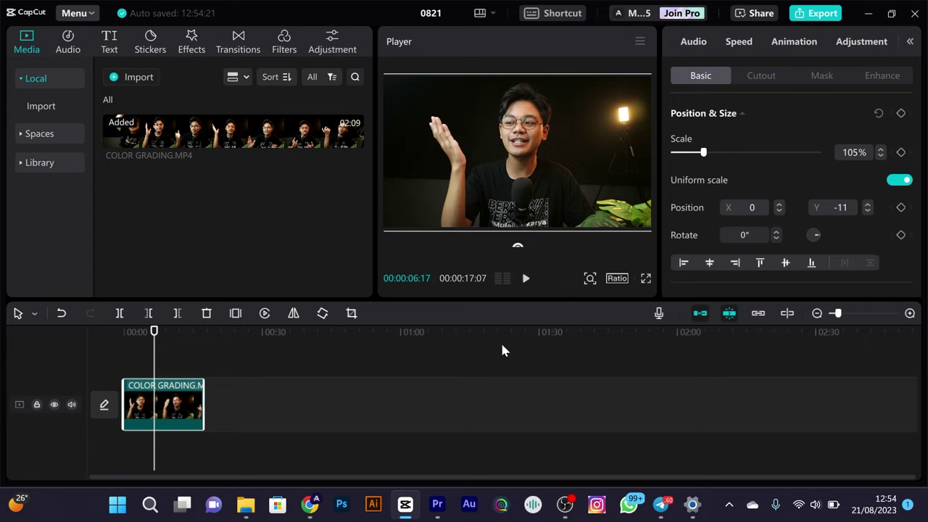
left_click(401, 337)
left_click(150, 412)
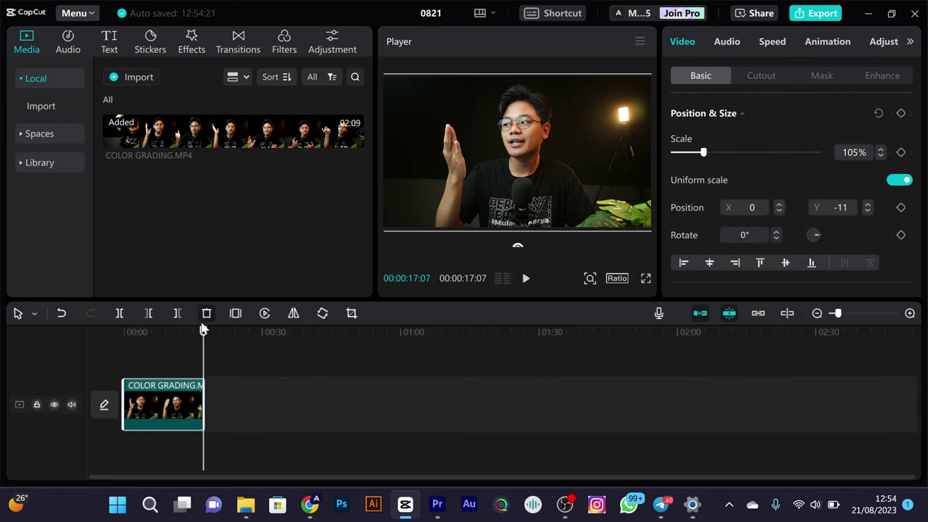
- Add a custom adjustment layer above the COLOR GRADING.MP4 clip and extend it over the clip's full length
left_click(146, 333)
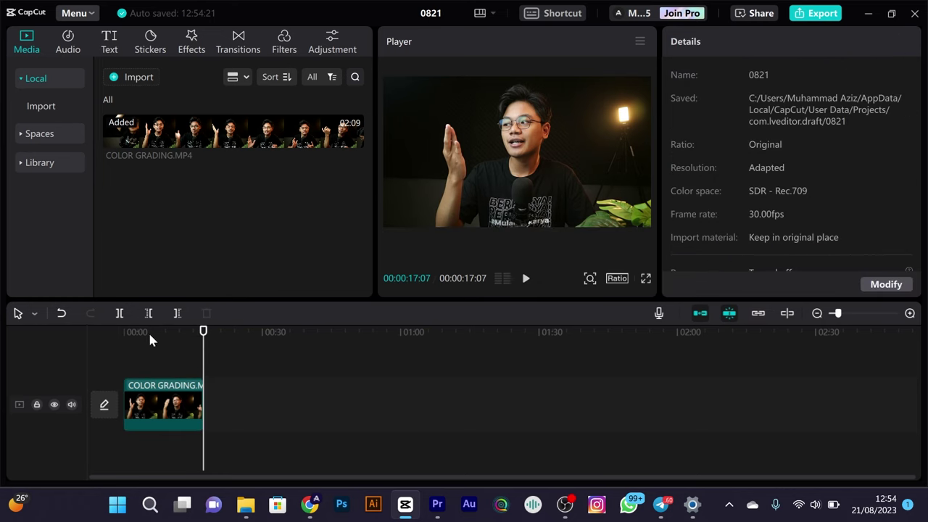
left_click(334, 40)
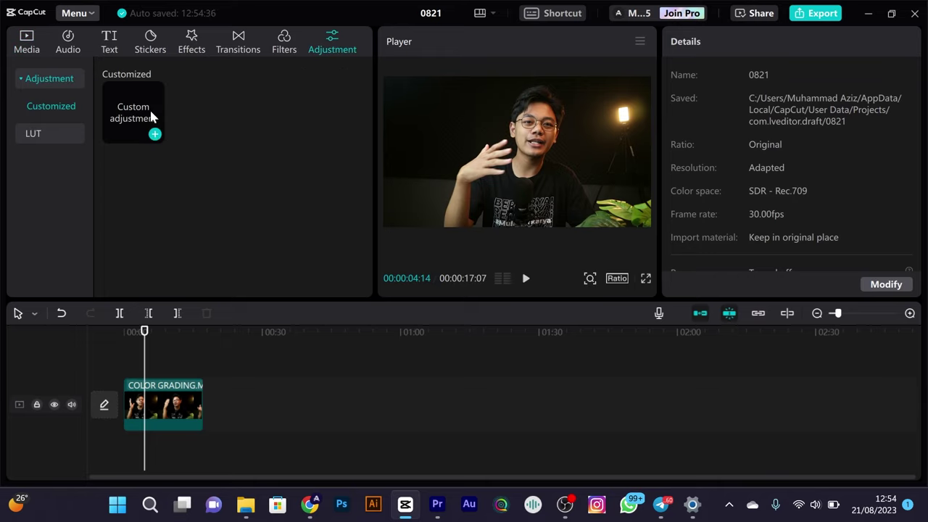
left_click(155, 135)
left_click_drag(145, 378, 122, 379)
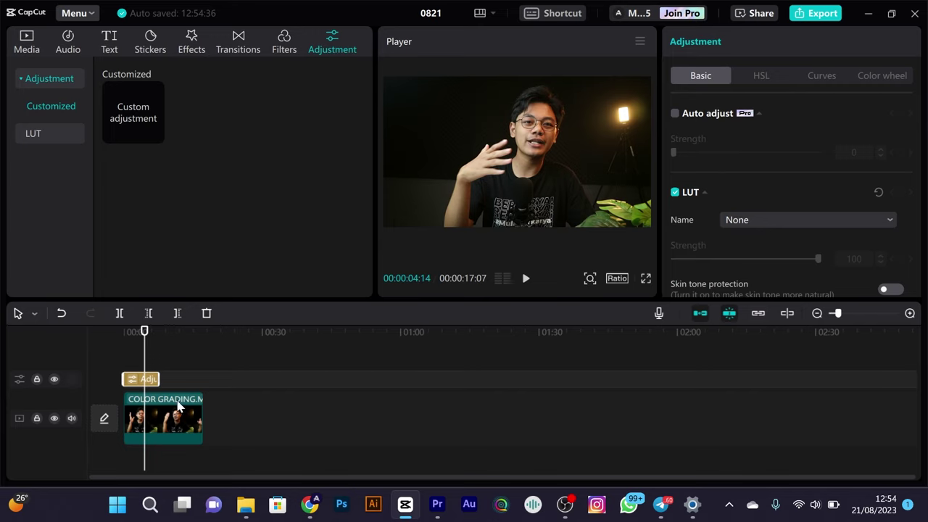
left_click_drag(159, 378, 205, 379)
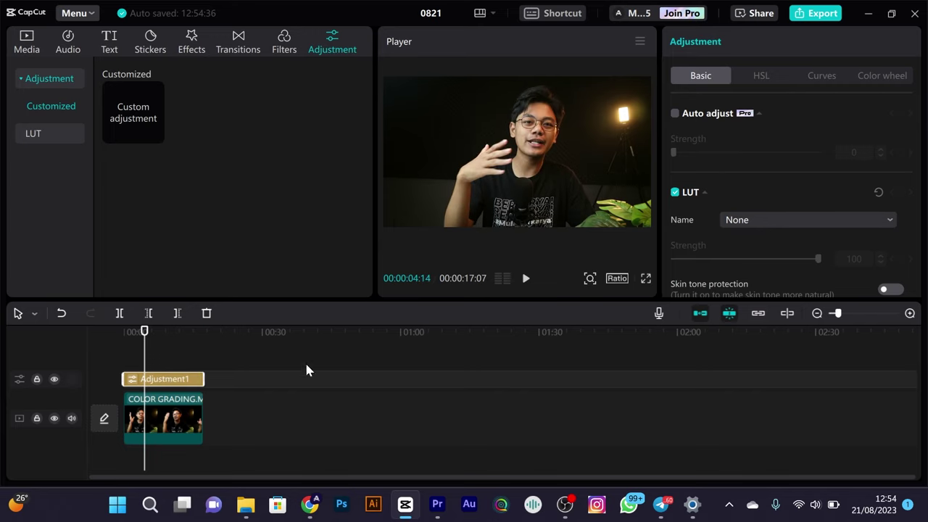
- With the playhead at 00:00:06:01, add a midpoint to the adjustment layer's main white curve and lower it slightly
left_click(168, 424)
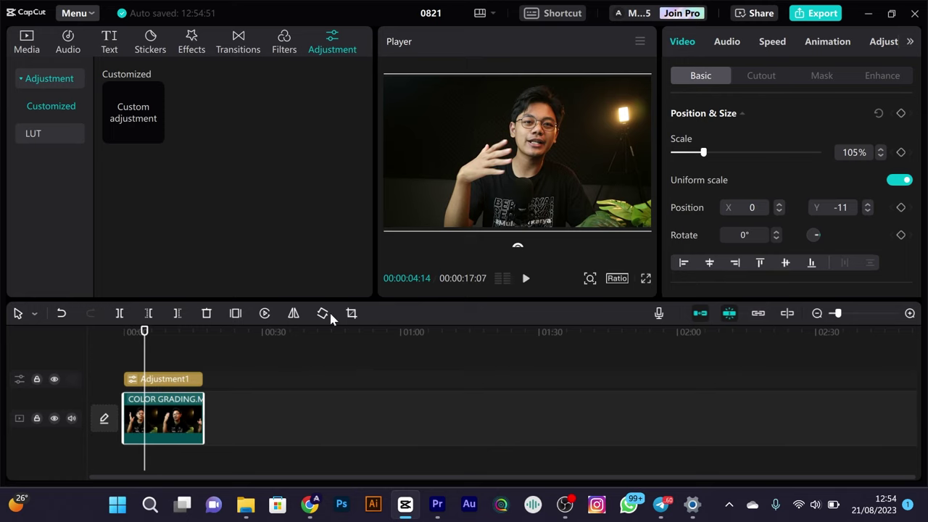
left_click(166, 379)
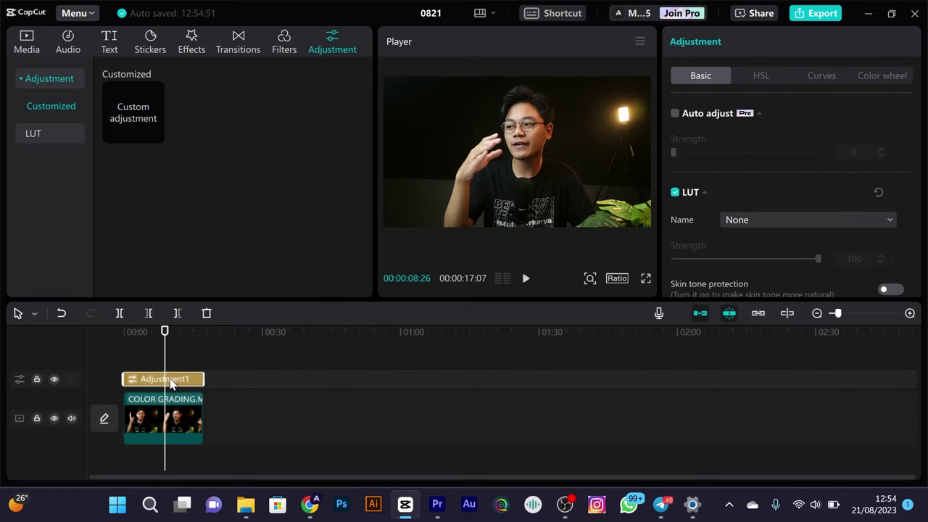
left_click_drag(166, 373, 153, 347)
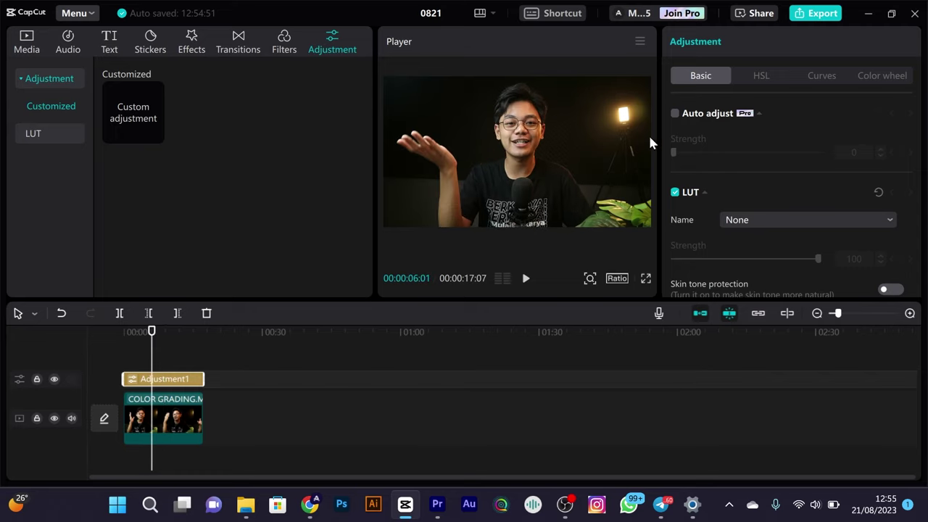
scroll(760, 155, "down", 3)
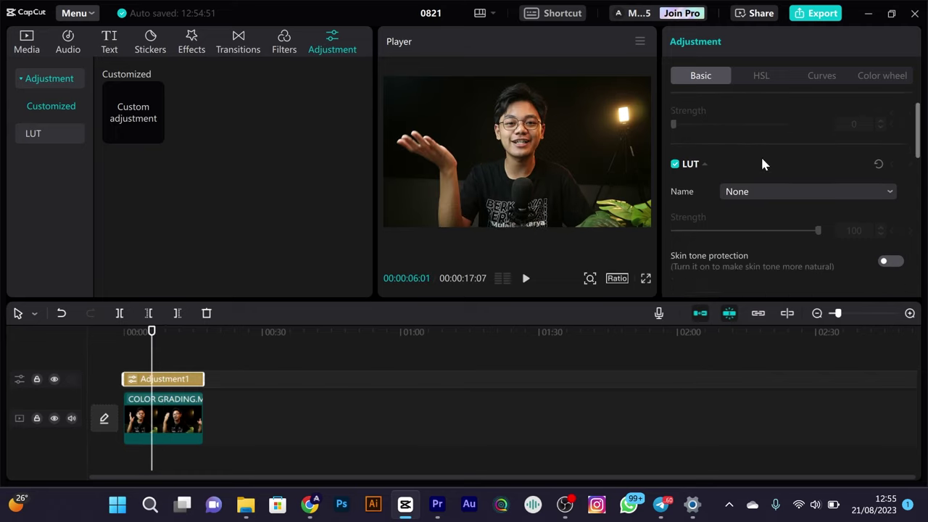
left_click(820, 75)
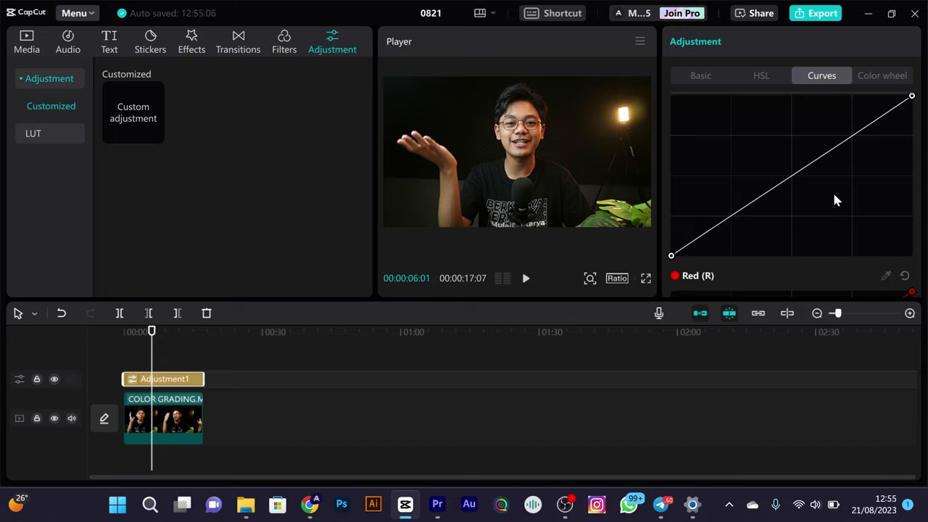
left_click(793, 176)
left_click_drag(793, 180, 796, 175)
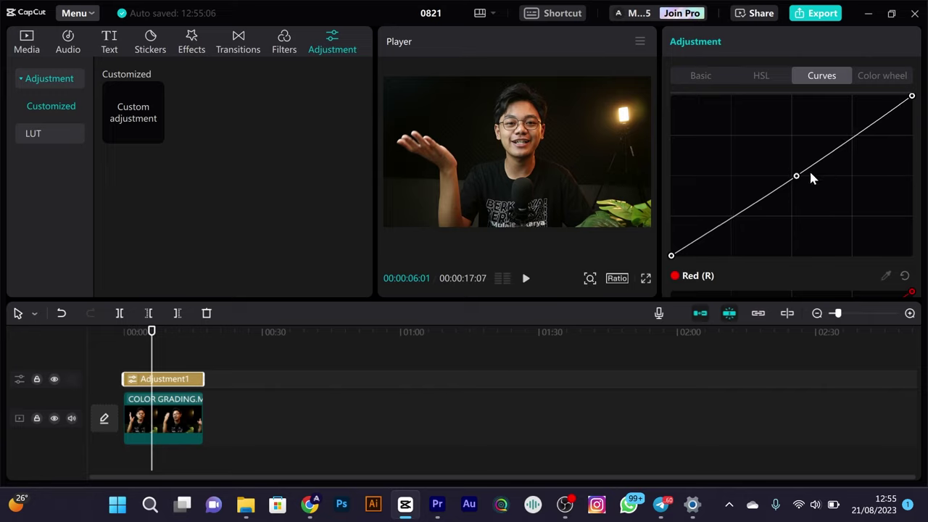
mouse_move(798, 174)
left_mouse_down()
mouse_move(847, 255)
mouse_move(822, 210)
mouse_move(830, 203)
mouse_move(815, 187)
mouse_move(846, 224)
mouse_move(789, 172)
left_mouse_up()
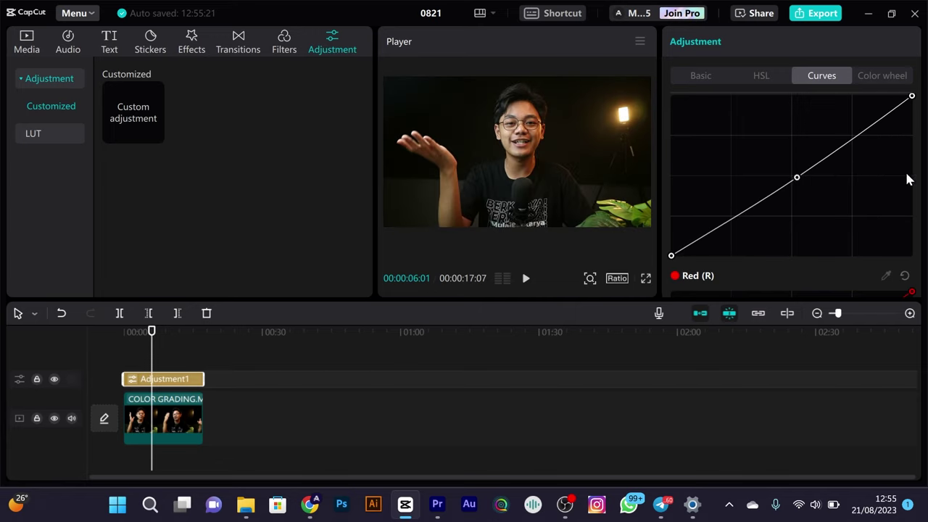
- Shape the white curve into a gentle S with a raised upper point and lowered lower point, and pull the white endpoint down slightly
left_click(851, 137)
left_click_drag(852, 136, 852, 135)
left_click(733, 219)
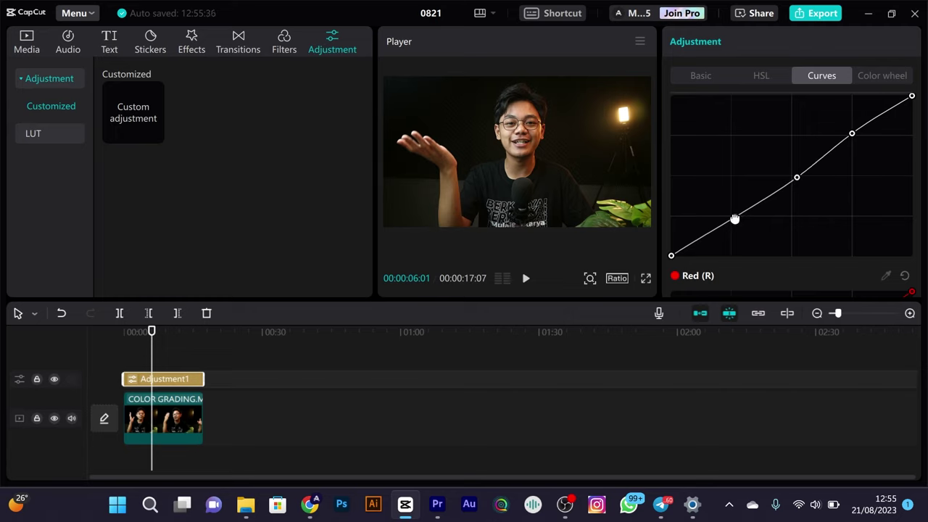
left_click_drag(735, 221, 734, 218)
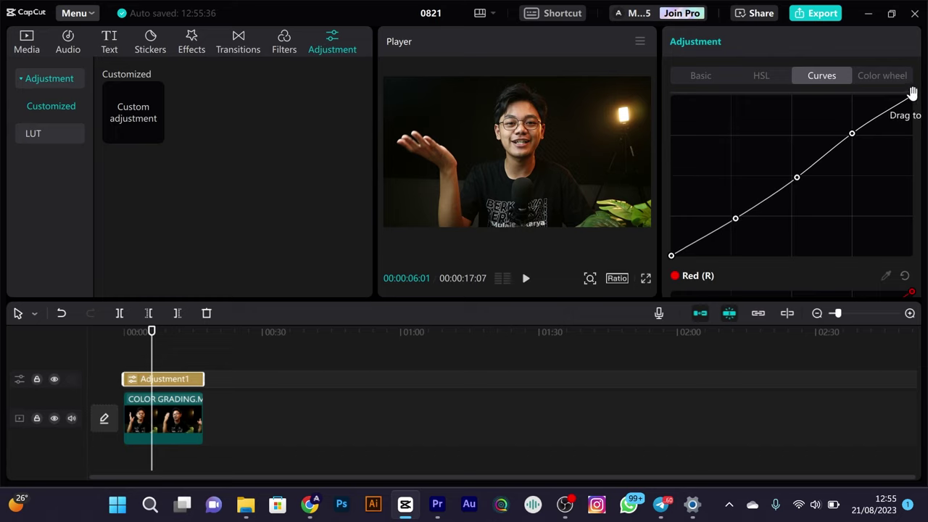
left_click_drag(915, 98, 917, 103)
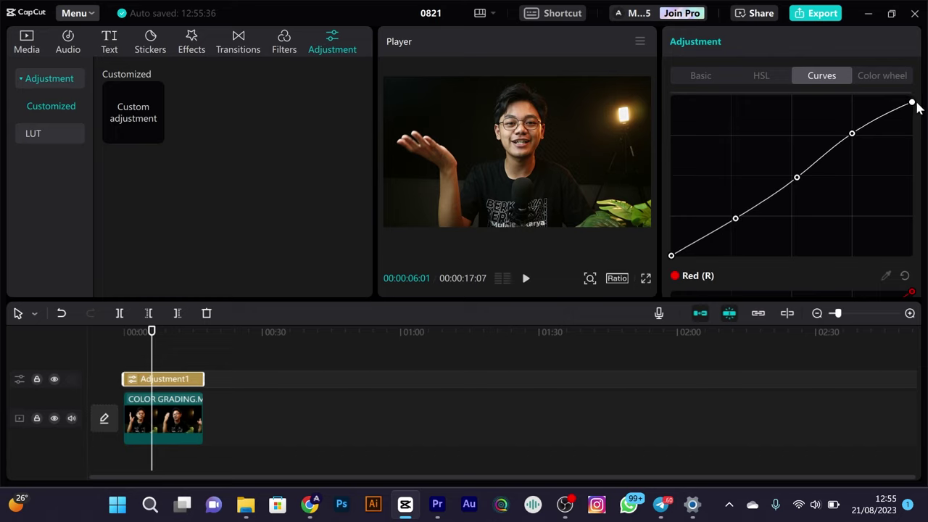
left_click_drag(674, 254, 671, 263)
- Examine the separate color-channel curves and the basic adjustment settings, including the list of available LUTs
scroll(768, 268, "down", 6)
scroll(682, 196, "up", 3)
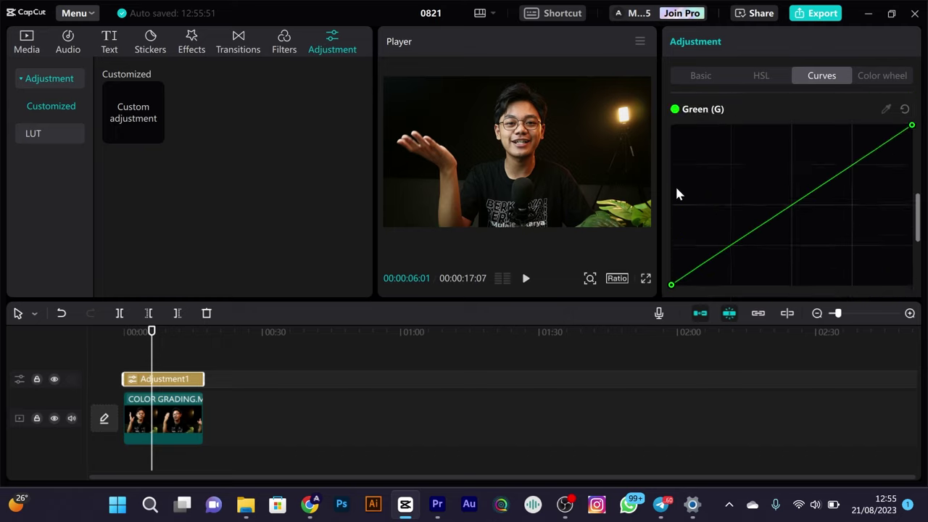
scroll(676, 194, "up", 3)
left_click(712, 76)
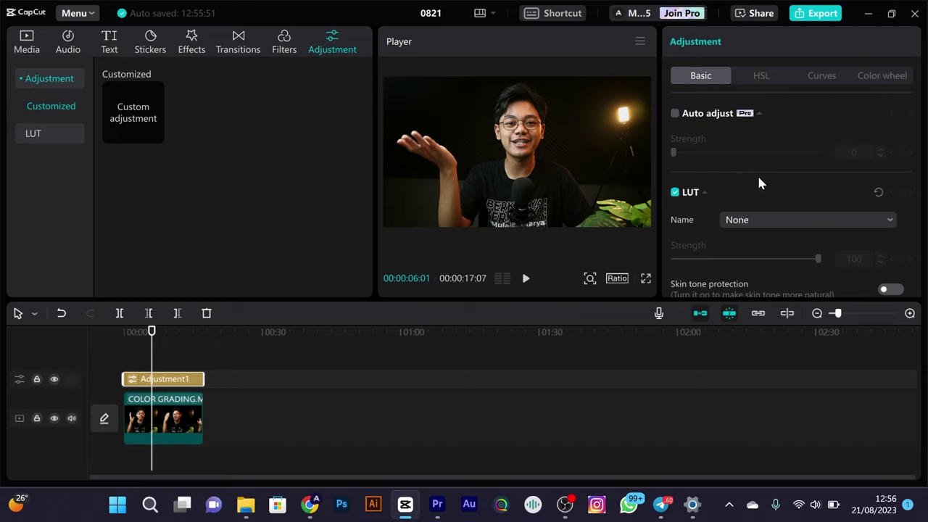
scroll(761, 176, "down", 2)
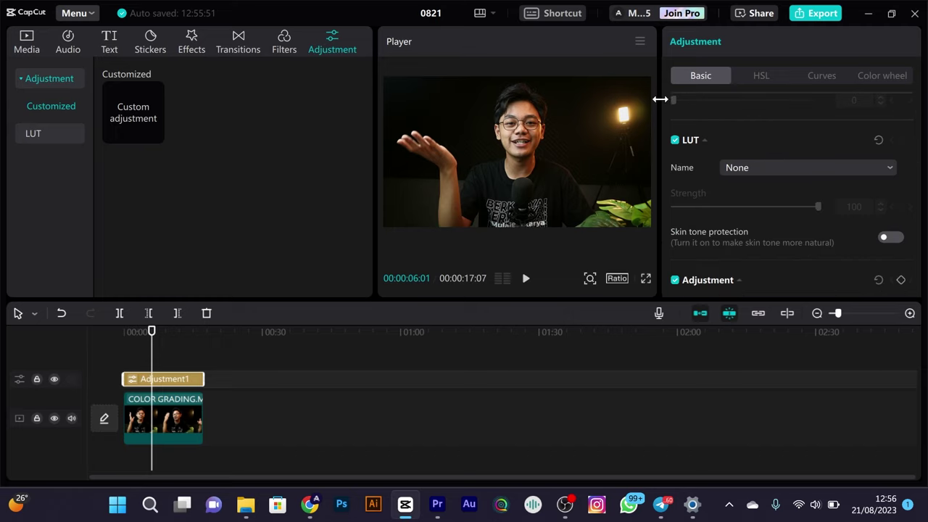
left_click(800, 174)
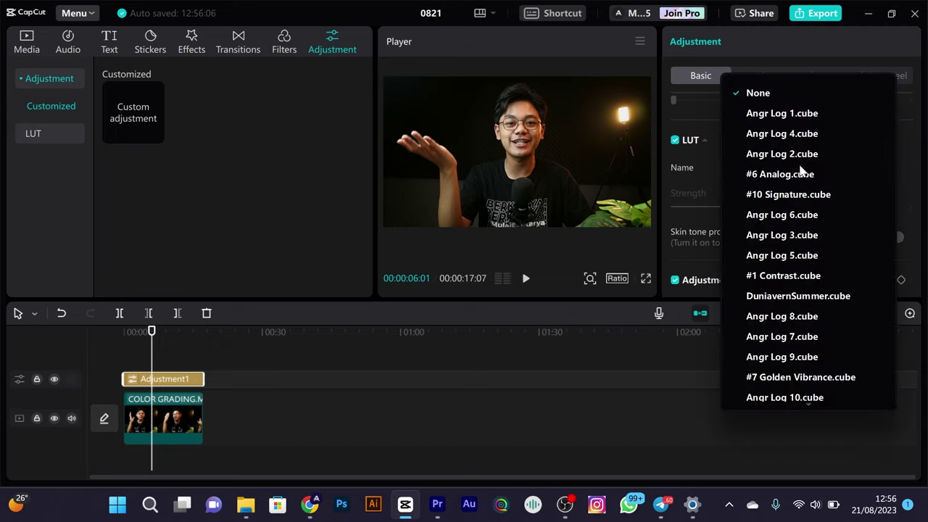
left_click(692, 189)
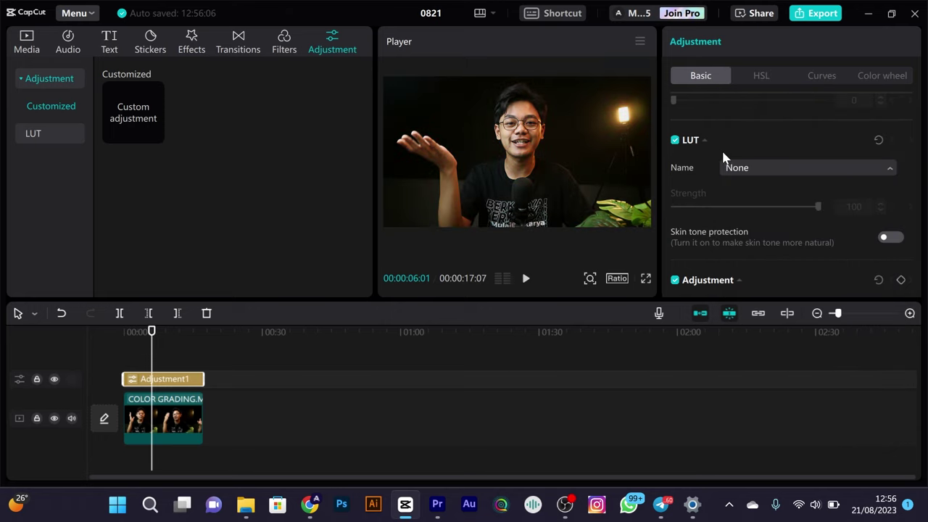
scroll(727, 177, "down", 5)
scroll(715, 159, "up", 3)
scroll(699, 148, "up", 3)
scroll(700, 148, "down", 3)
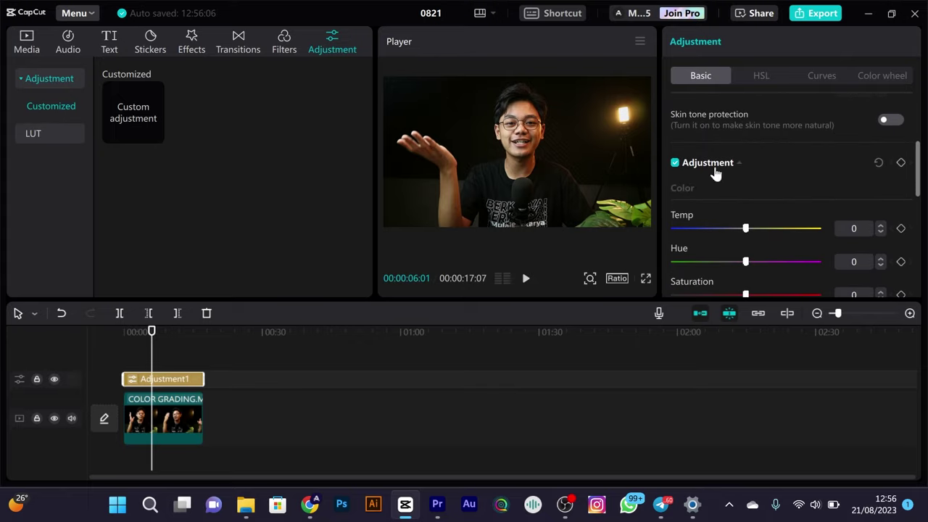
- Set the adjustment layer's color temperature (Temp) to 5
scroll(715, 219, "down", 2)
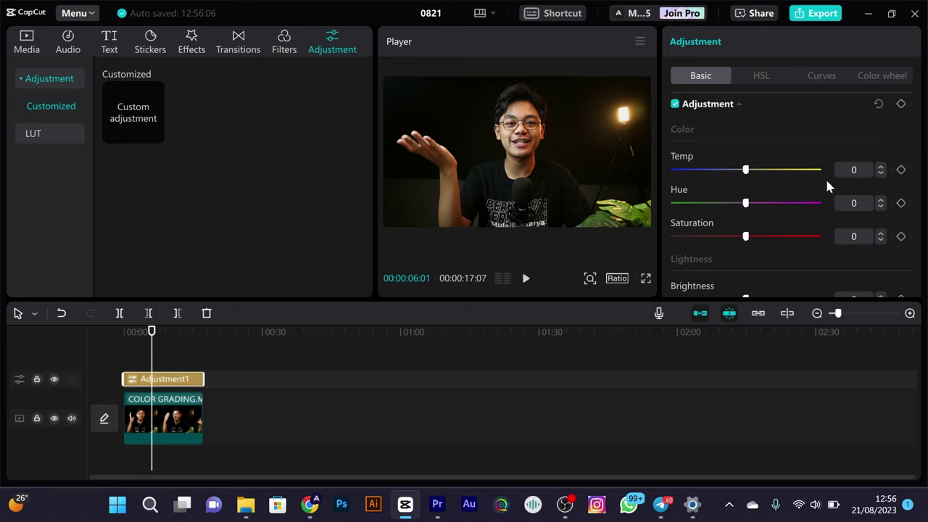
left_click(882, 169)
left_click(881, 169)
left_click(882, 168)
left_click(882, 168)
left_click(882, 168)
- Set the adjustment layer's Hue to 3 and Saturation to 1
left_click(879, 202)
left_click(880, 201)
left_click(880, 201)
left_click(882, 234)
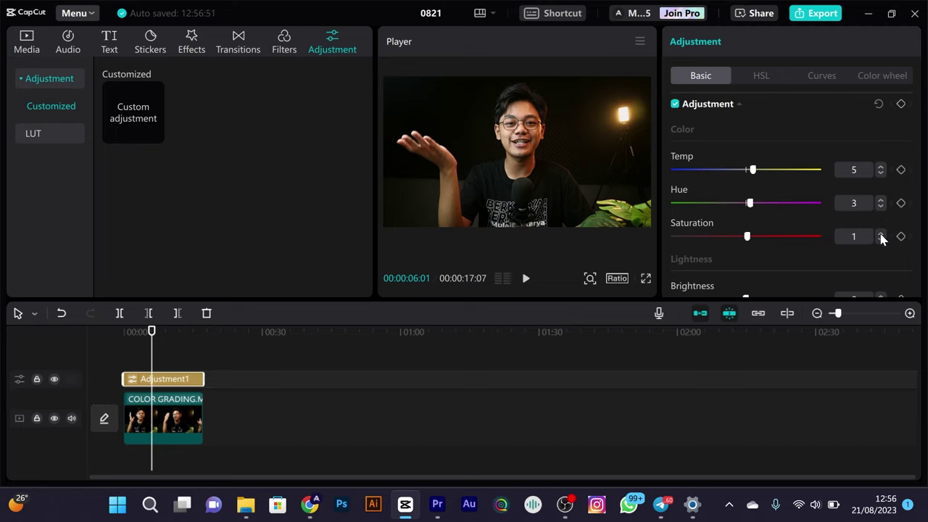
- Lower the adjustment layer's Contrast to -4
scroll(787, 256, "down", 4)
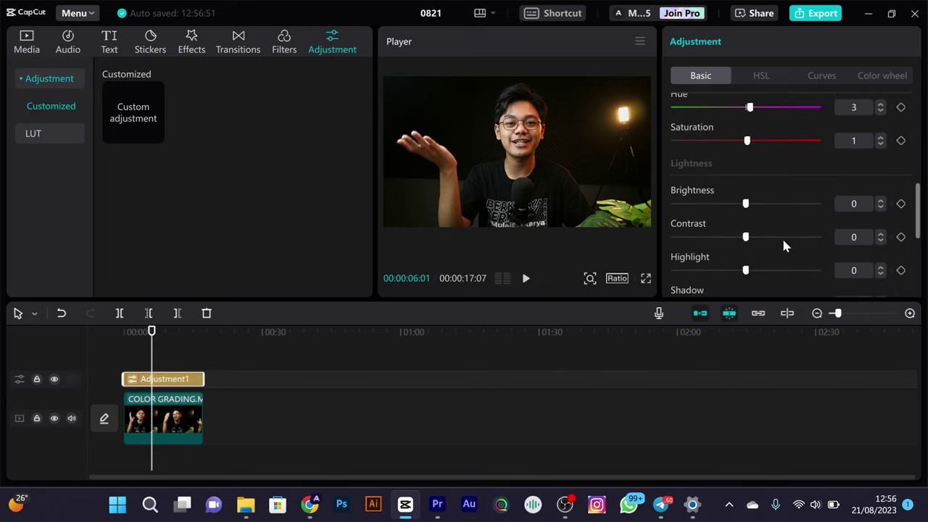
scroll(682, 178, "down", 2)
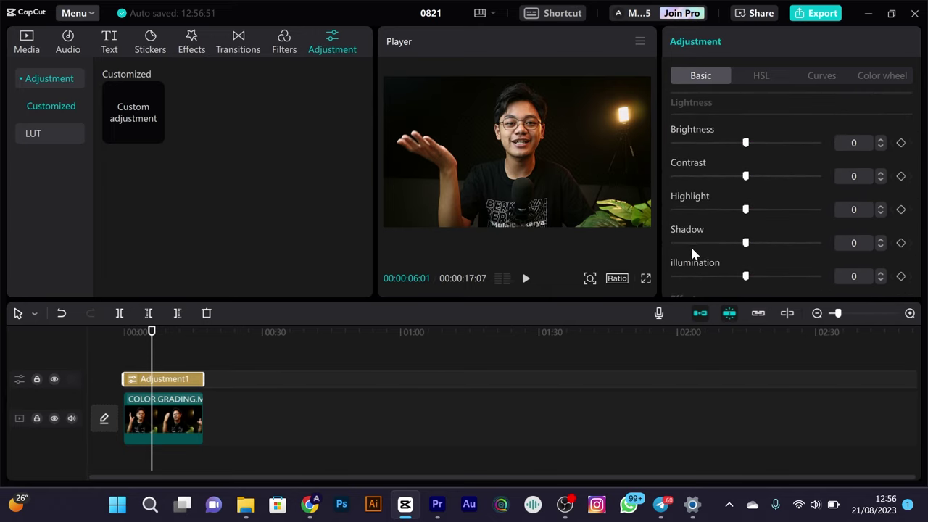
scroll(691, 250, "down", 2)
scroll(692, 207, "up", 3)
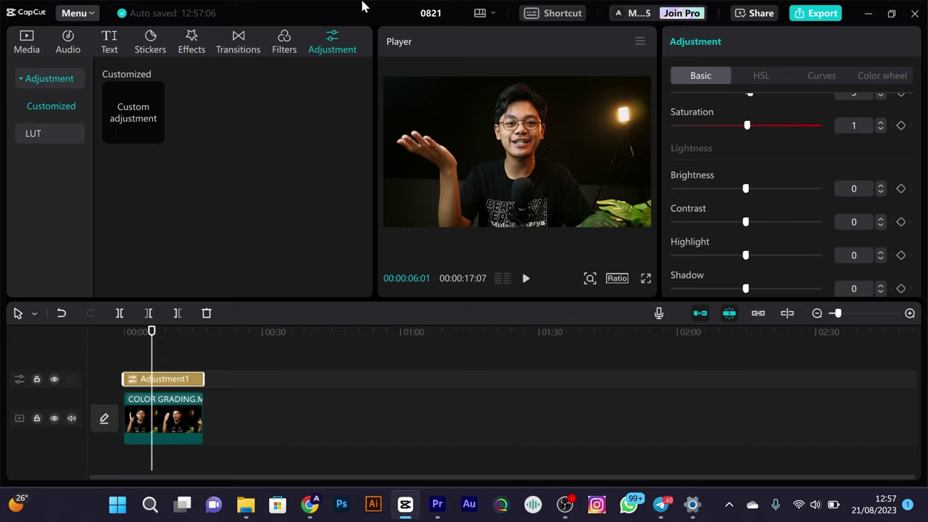
left_click(879, 225)
left_click(878, 225)
left_click(879, 225)
left_click(879, 224)
- Lower the adjustment layer's Highlight to -9
double_click(878, 258)
double_click(877, 257)
left_click(878, 257)
double_click(877, 258)
double_click(876, 258)
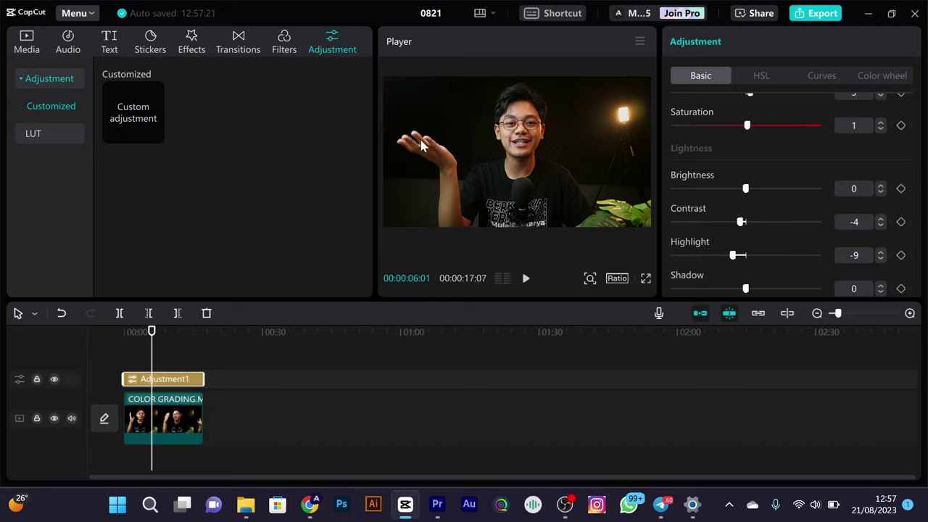
- Try Contrast and Highlight at -12, and bring them back to -4 and -9
mouse_move(725, 263)
left_mouse_down()
mouse_move(693, 258)
mouse_move(729, 255)
left_mouse_up()
left_click_drag(741, 222, 728, 226)
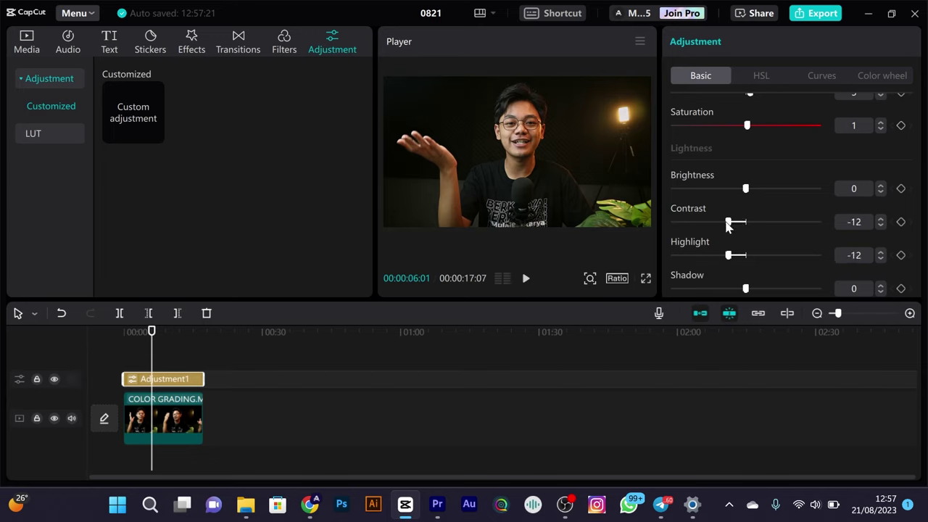
key("ctrl+z")
mouse_move(730, 261)
left_mouse_down()
mouse_move(669, 270)
mouse_move(785, 264)
mouse_move(657, 271)
mouse_move(786, 268)
mouse_move(532, 282)
mouse_move(886, 257)
mouse_move(710, 272)
mouse_move(719, 273)
left_mouse_up()
left_click(882, 253)
left_click(881, 253)
left_click(734, 255)
- Raise the adjustment layer's Shadow value to 5
scroll(717, 247, "down", 2)
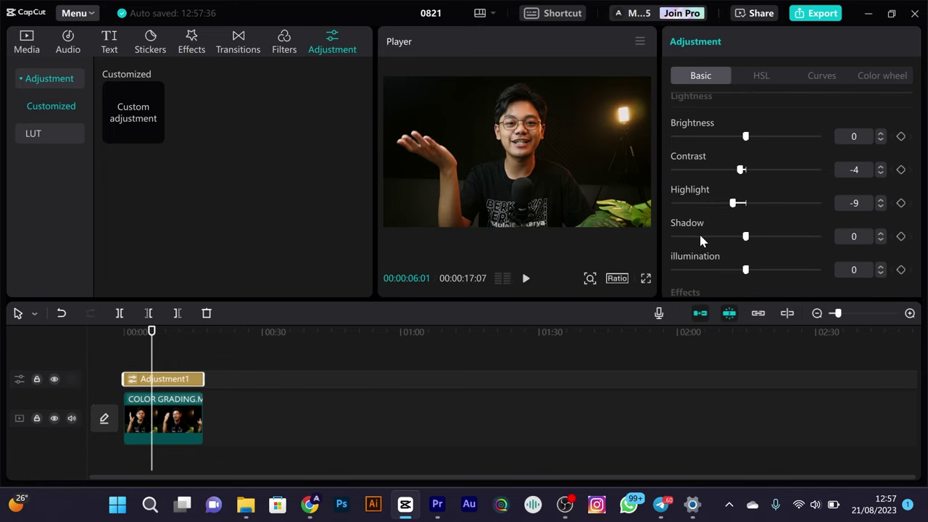
left_click(880, 233)
left_click(880, 233)
left_click(880, 233)
left_click(880, 233)
left_click(880, 234)
- Lower the adjustment layer's illumination to -5
left_click(881, 274)
left_click(881, 274)
left_click(880, 274)
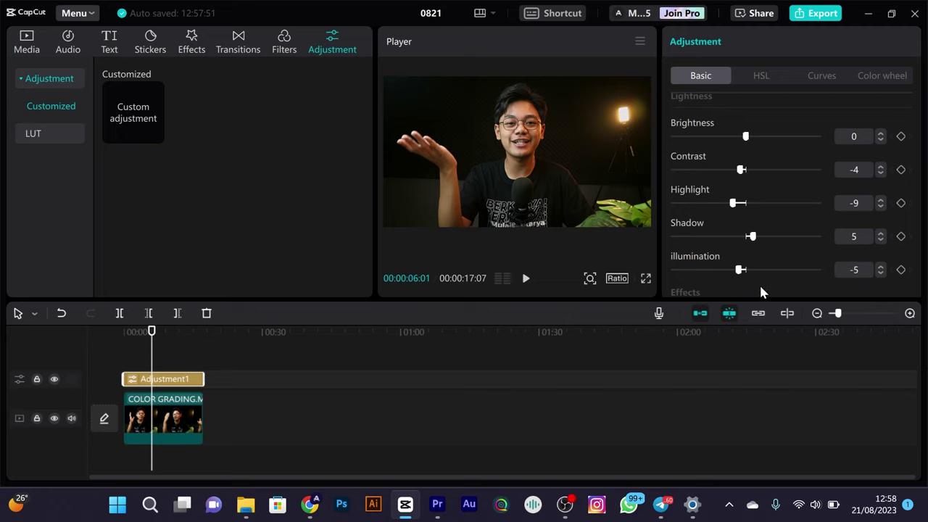
- Try a much lower illumination on the adjustment layer, reset it, and return it to -5
left_click_drag(739, 270, 682, 277)
double_click(686, 269)
left_click(880, 274)
left_click(880, 274)
left_click(880, 274)
left_click(880, 274)
left_click(880, 274)
- Try a negative Vignette on the adjustment layer, and settle on a Vignette value of 10
scroll(732, 189, "down", 5)
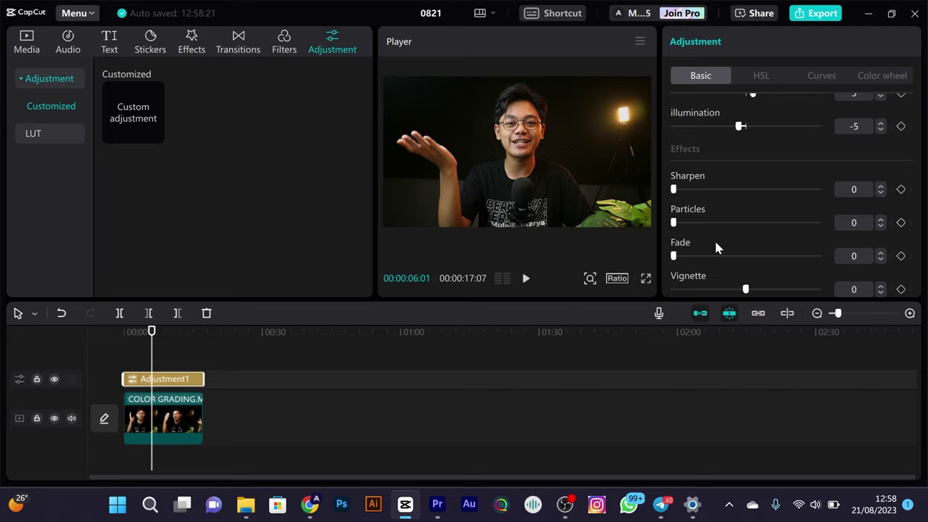
left_click(880, 292)
left_click(880, 292)
left_click(880, 292)
left_click(880, 292)
left_click(880, 292)
left_click(880, 292)
mouse_move(740, 288)
left_mouse_down()
mouse_move(701, 290)
mouse_move(751, 290)
left_mouse_up()
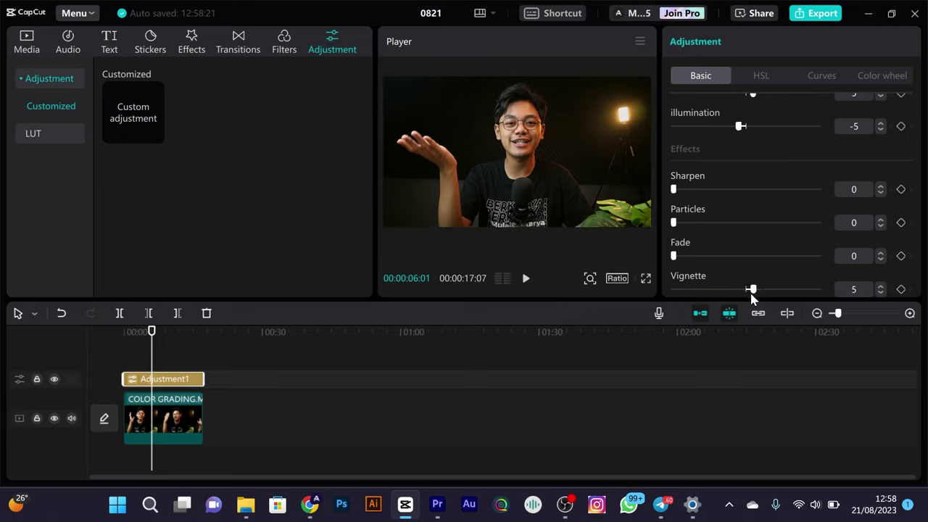
left_click(880, 287)
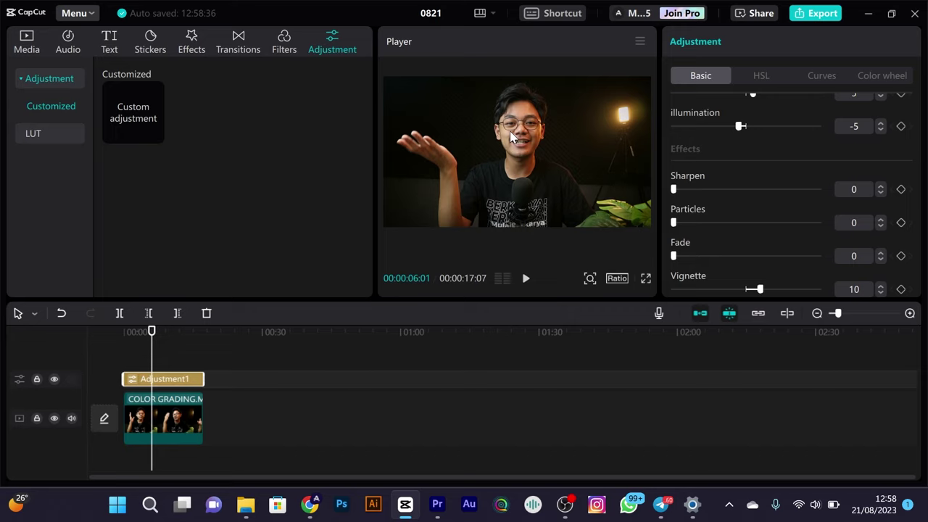
- Open the adjustment layer's HSL settings for the green color range
scroll(725, 116, "up", 10)
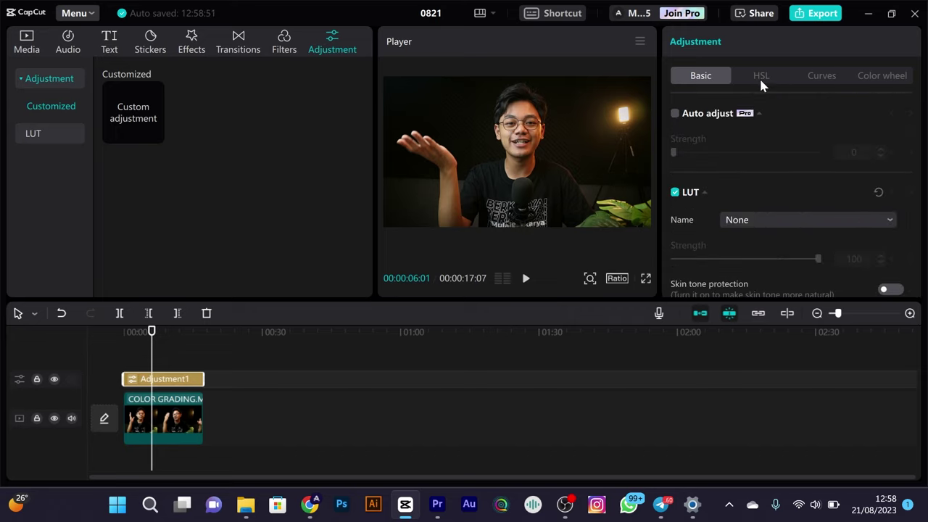
left_click(758, 78)
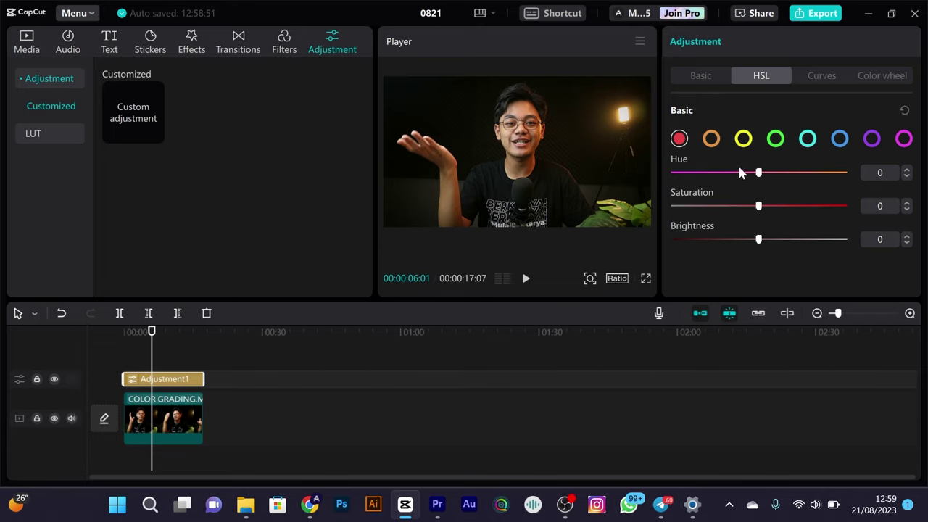
left_click(775, 138)
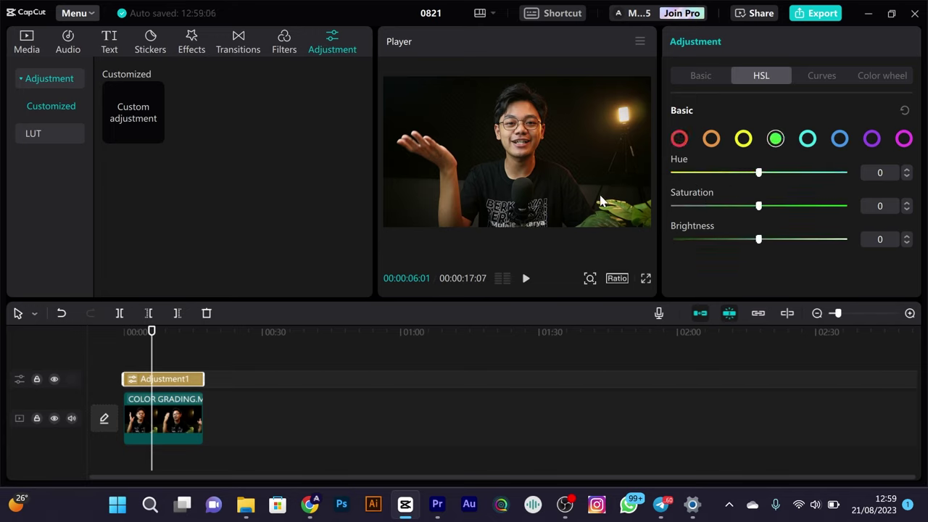
- Detach the preview player into a floating window and enlarge it beside the HSL settings
left_click_drag(224, 113, 192, 108)
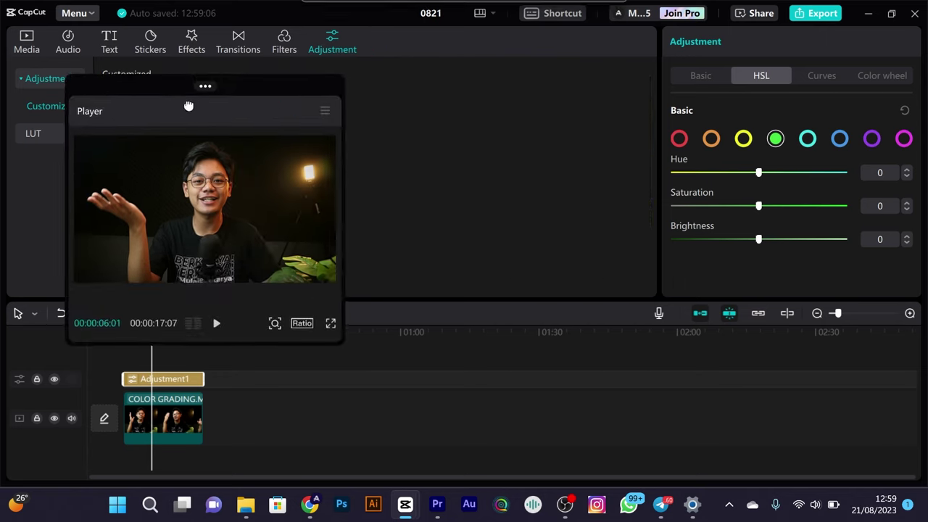
left_click_drag(344, 192, 613, 192)
left_click_drag(424, 337, 414, 489)
left_click_drag(481, 98, 149, 82)
left_click_drag(342, 149, 544, 149)
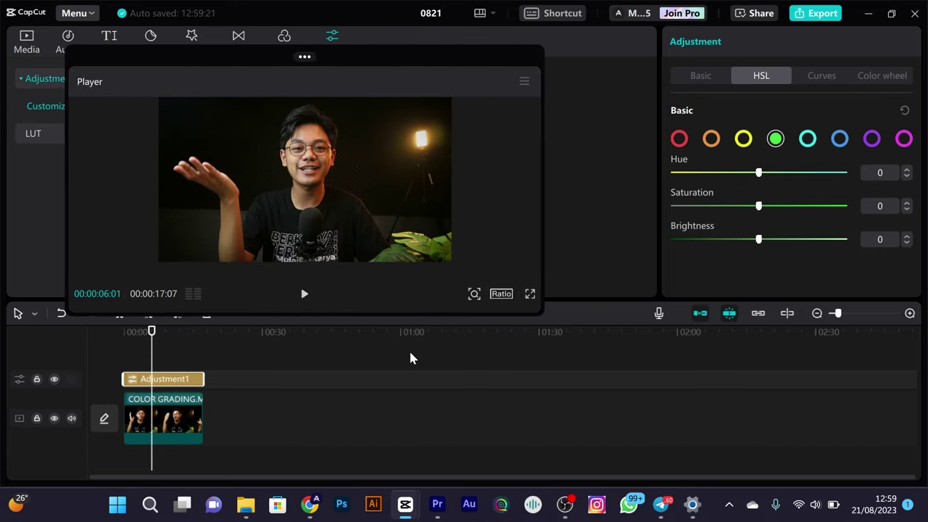
left_click_drag(406, 314, 395, 416)
- Set the green range's Hue to -24 and lower its Saturation to about -38
left_click_drag(759, 173, 759, 208)
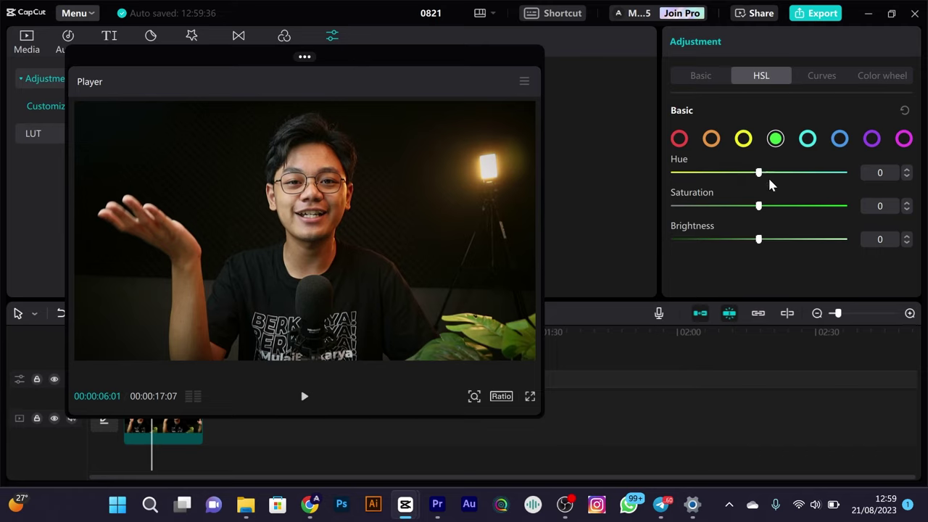
left_click_drag(764, 175, 726, 216)
left_click(907, 170)
left_click(906, 169)
left_click(906, 170)
left_click(906, 169)
left_click(906, 170)
left_click(906, 170)
left_click(907, 170)
left_click_drag(758, 206, 723, 207)
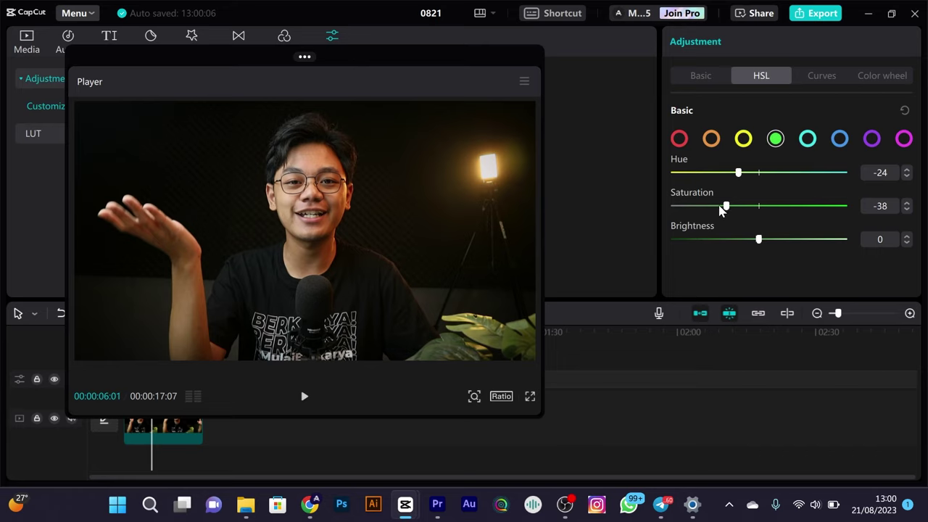
- For the orange range, try a Hue of -100 and settle on -2
left_click(711, 139)
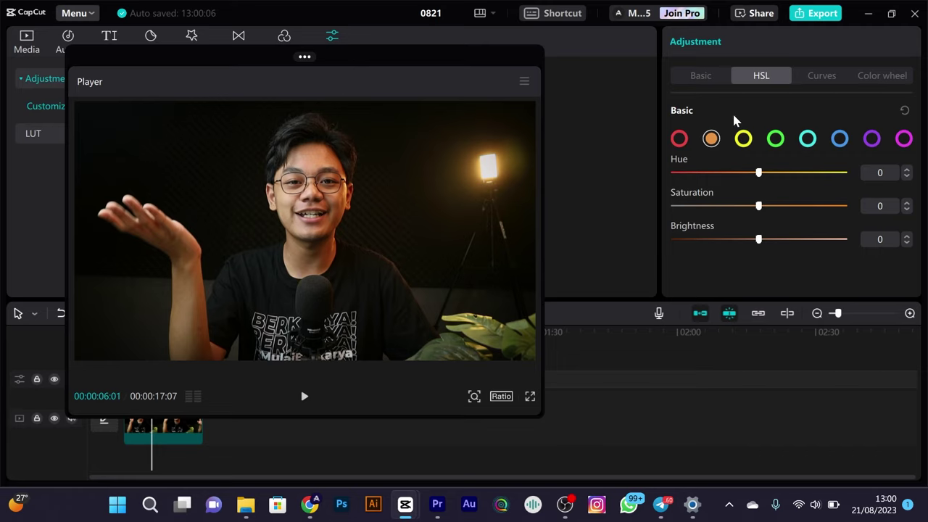
left_click_drag(760, 173, 596, 205)
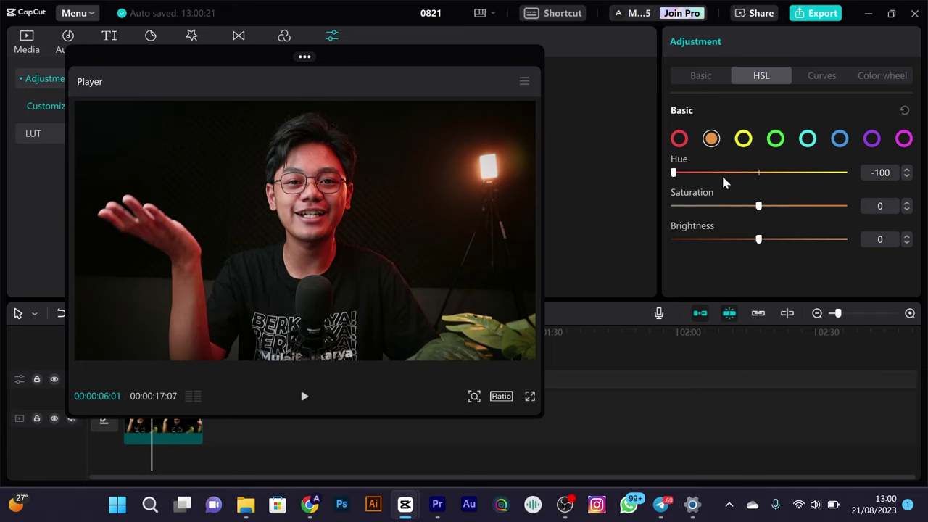
left_click_drag(737, 172, 760, 202)
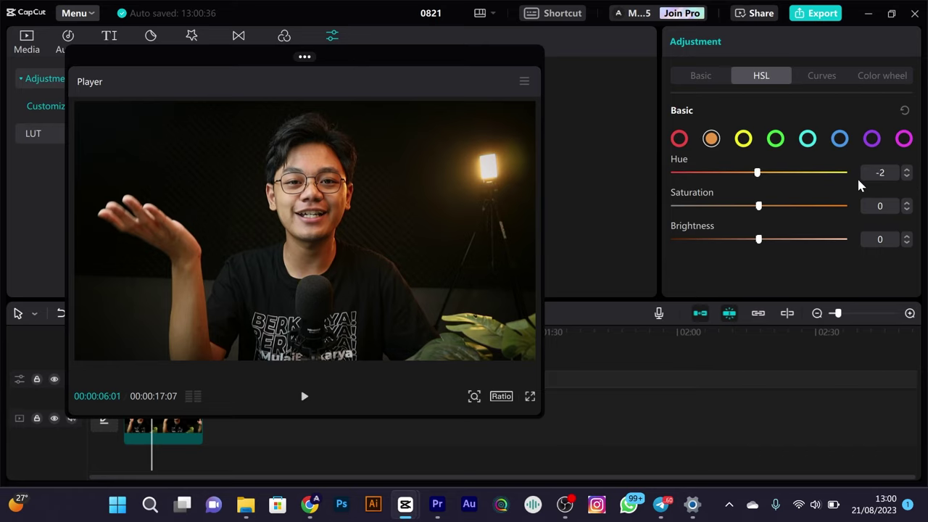
- Set the orange range's Saturation to -4 and raise its Brightness to about 47
left_click(907, 209)
left_click(907, 209)
left_click(907, 208)
left_click(906, 203)
left_click_drag(759, 240, 797, 252)
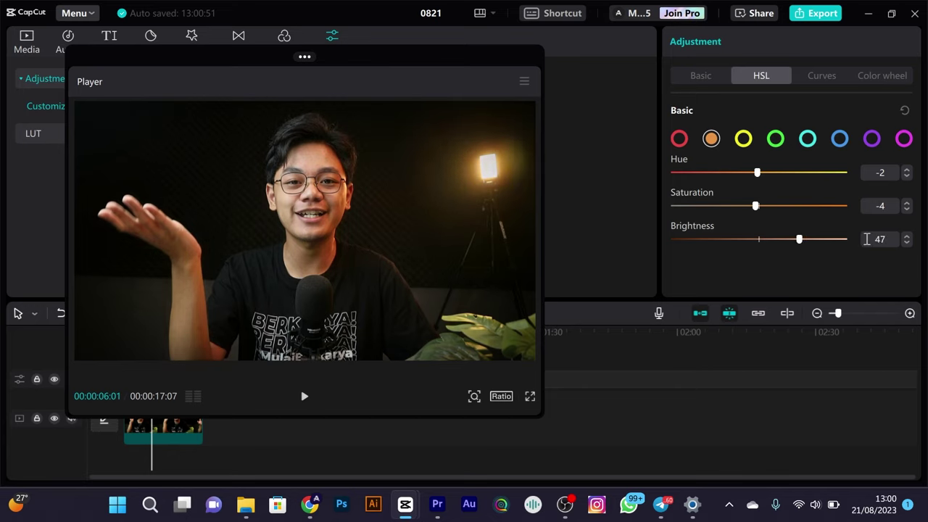
left_click(907, 237)
- Set the red range's Hue to -3, Saturation to 14 and Brightness to 14
left_click(679, 138)
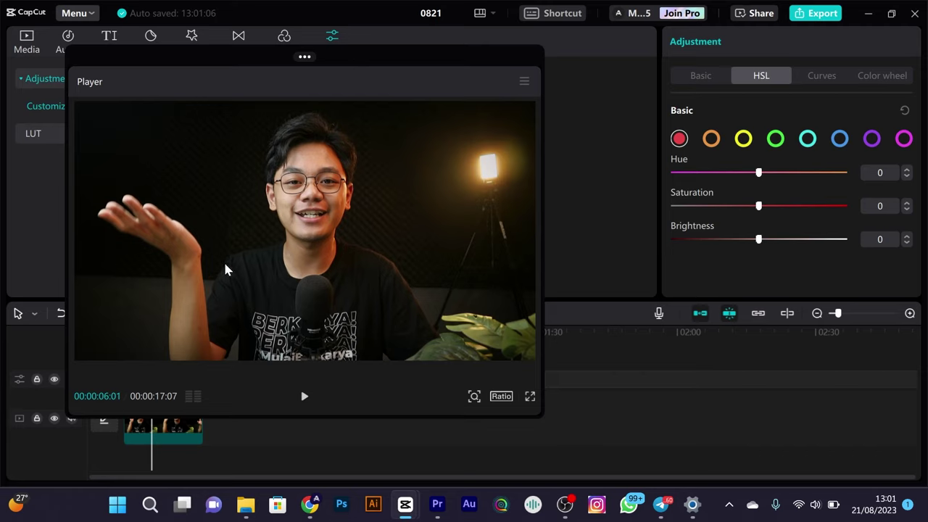
left_click(907, 176)
left_click(907, 176)
left_click_drag(759, 207, 769, 229)
left_click_drag(777, 247, 769, 259)
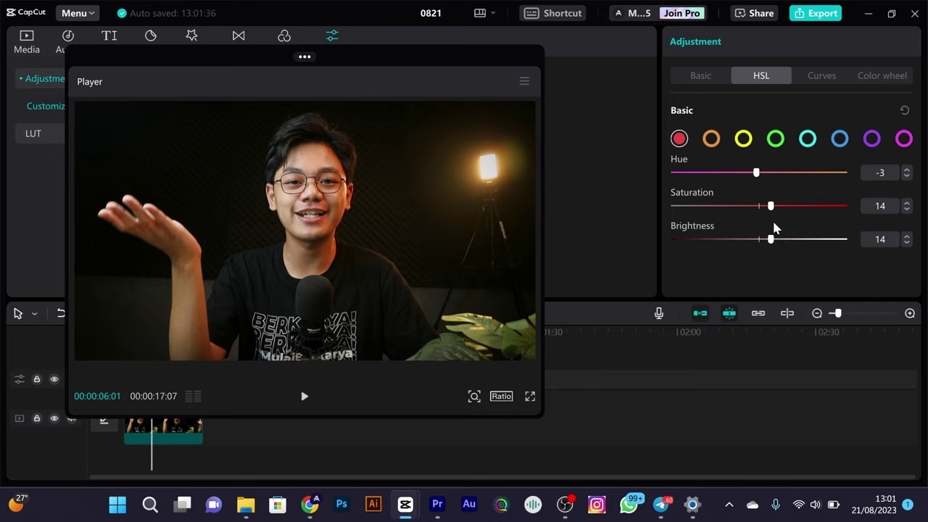
- Set the yellow range's Hue to -35 and raise its Brightness slightly
left_click(743, 140)
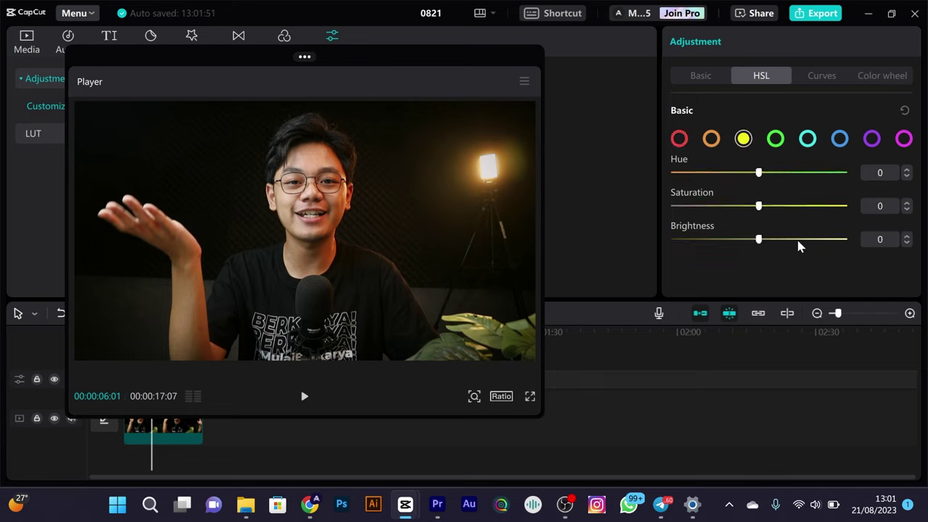
left_click_drag(758, 174, 729, 234)
left_click(908, 171)
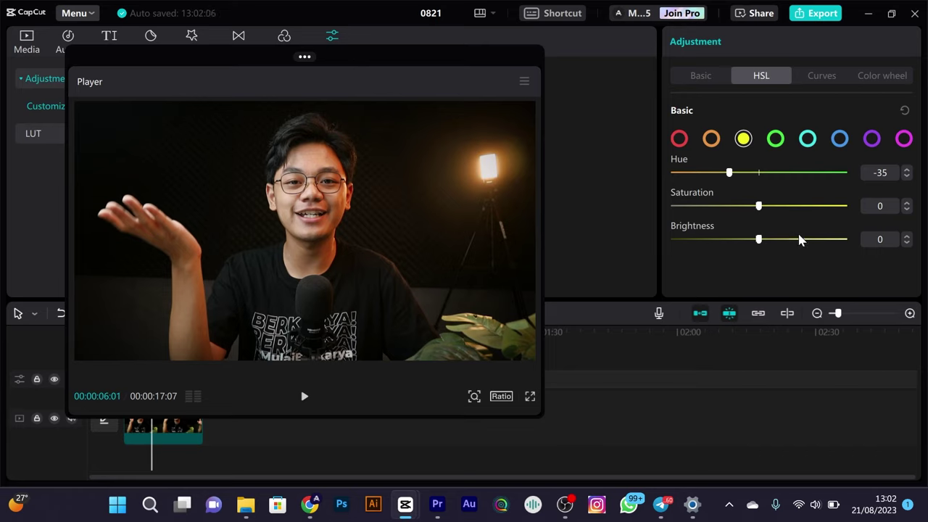
left_click_drag(791, 243, 775, 269)
left_click(907, 244)
- Compare the clip with and without the adjustment track by toggling its visibility in a larger floating preview
left_click(721, 84)
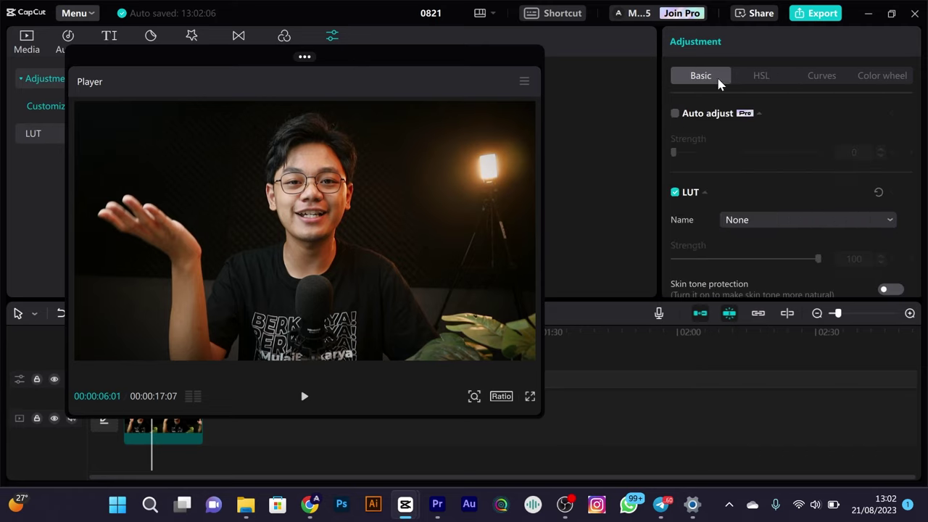
left_click_drag(464, 80, 802, 120)
left_click(54, 378)
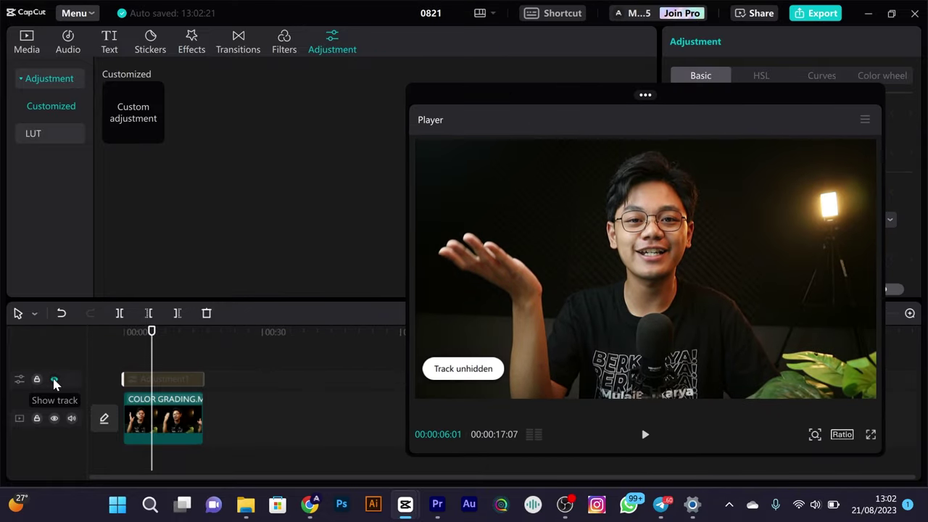
left_click(54, 380)
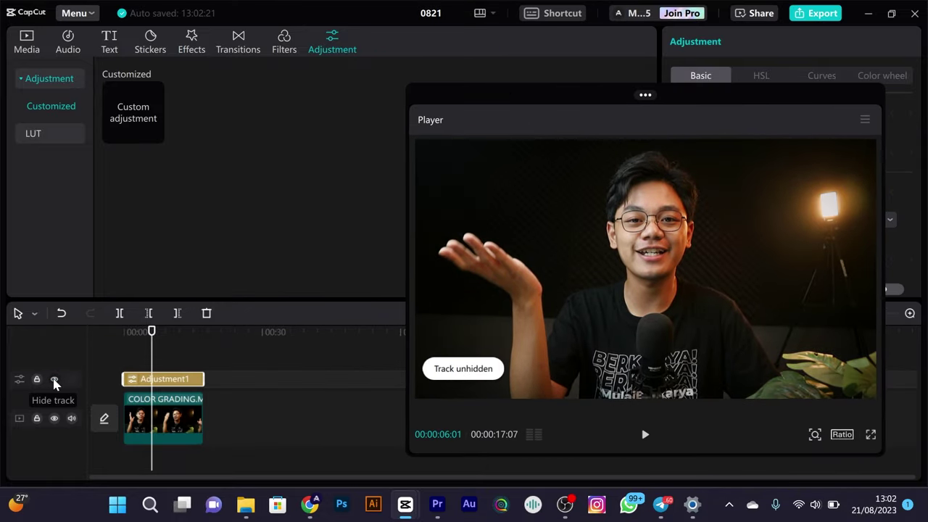
left_click(54, 381)
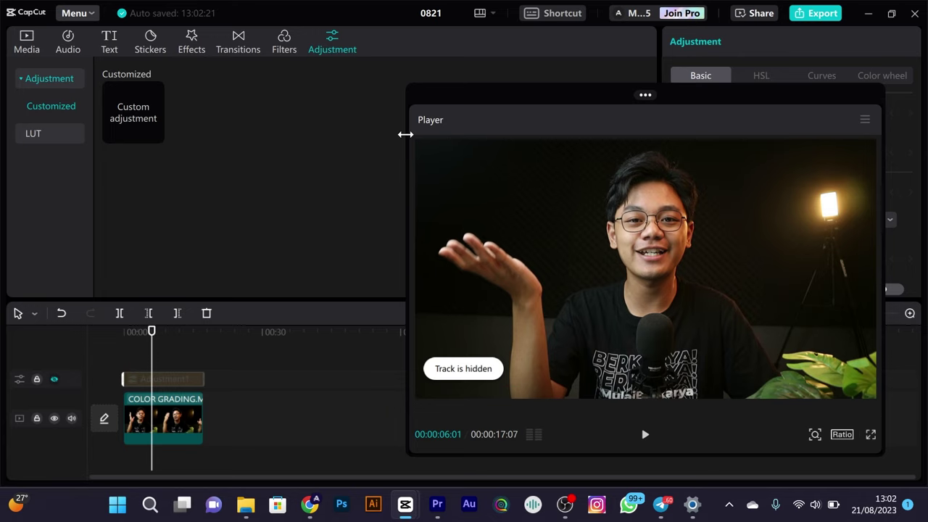
left_click_drag(489, 85, 506, 24)
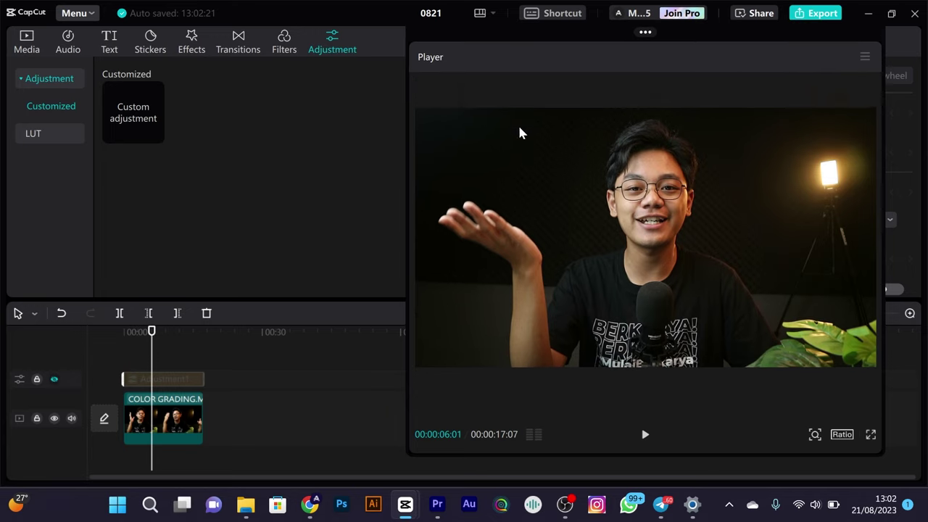
left_click_drag(405, 184, 276, 196)
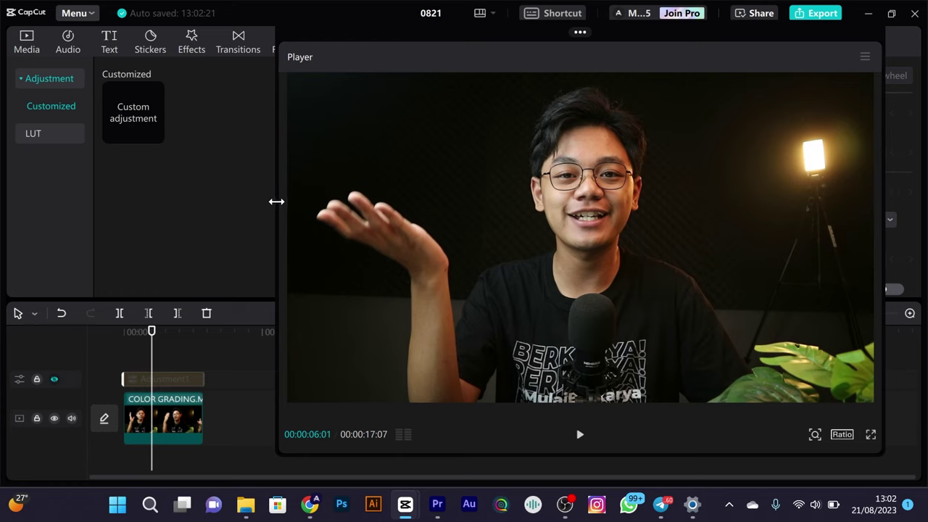
left_click(54, 379)
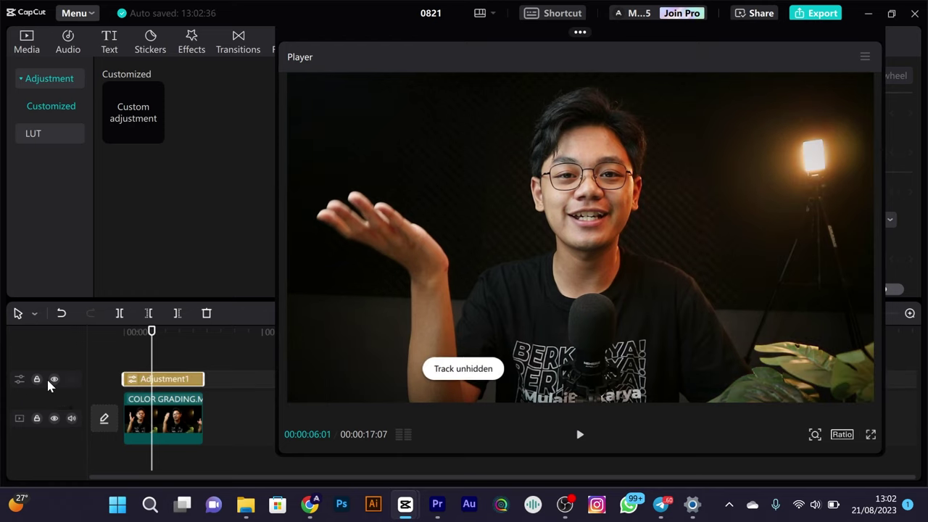
- Dock the player back into the workspace and return the playhead to the start of the timeline
left_click_drag(619, 67, 606, 129)
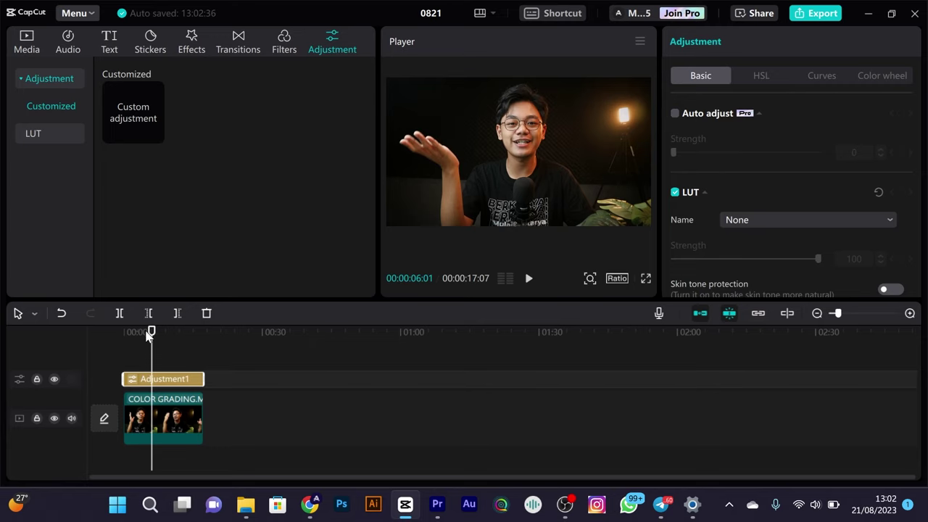
left_click(95, 348)
left_click(156, 364)
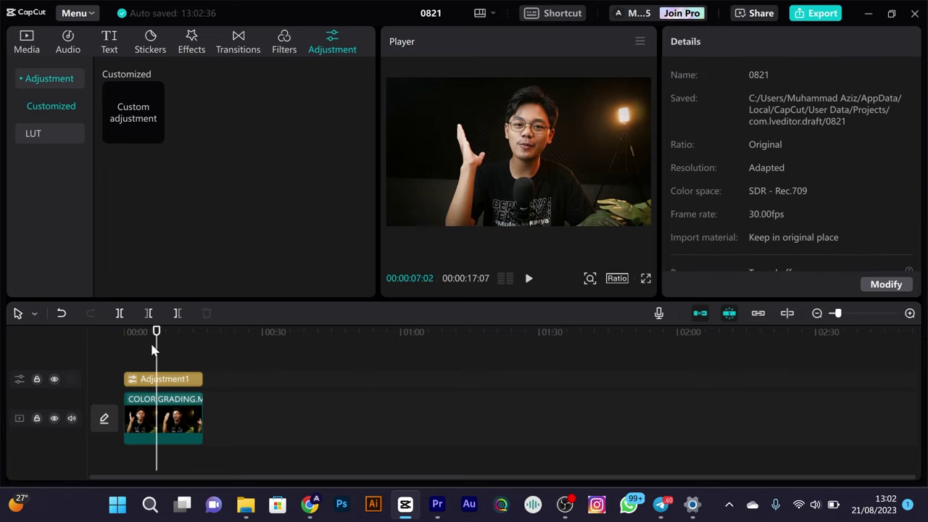
left_click(123, 339)
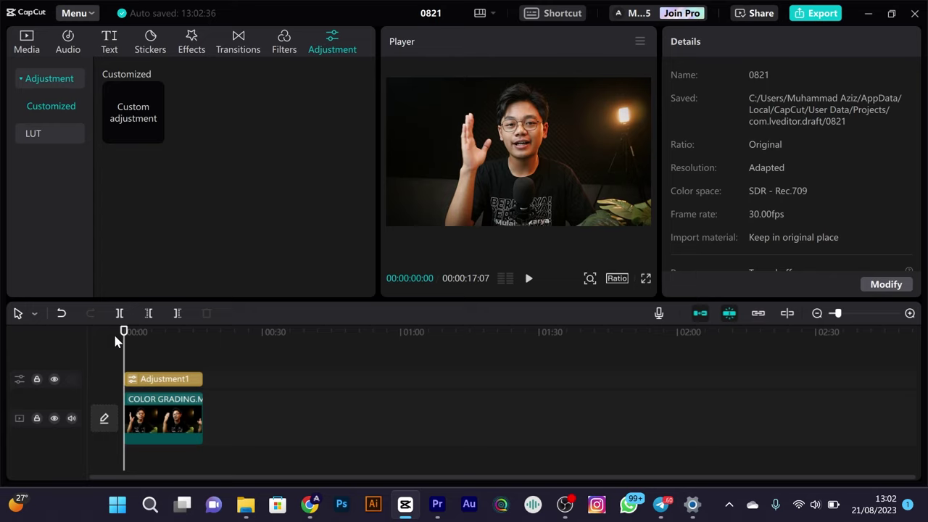
- Find the Salt filter among the Portrait filters and place it above the adjustment layer on the timeline
left_click(287, 48)
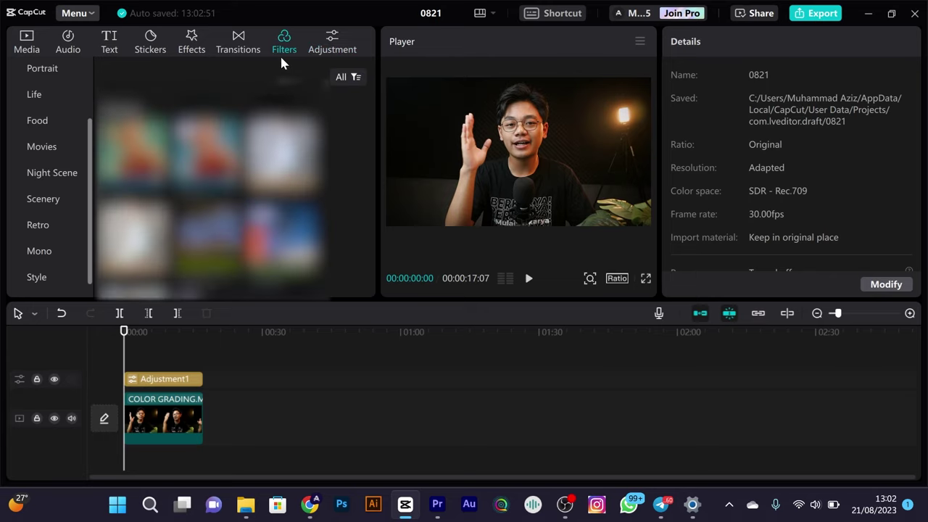
left_click(53, 74)
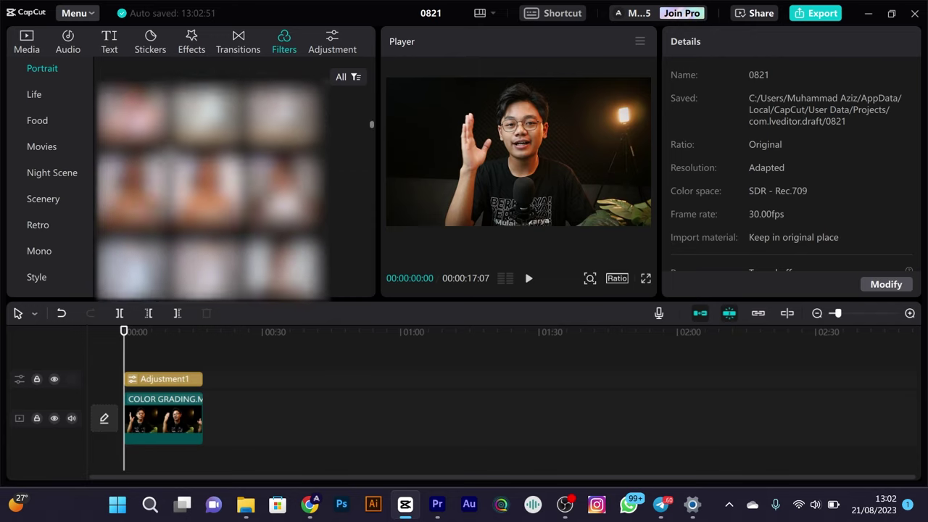
scroll(210, 189, "down", 1)
scroll(210, 188, "up", 1)
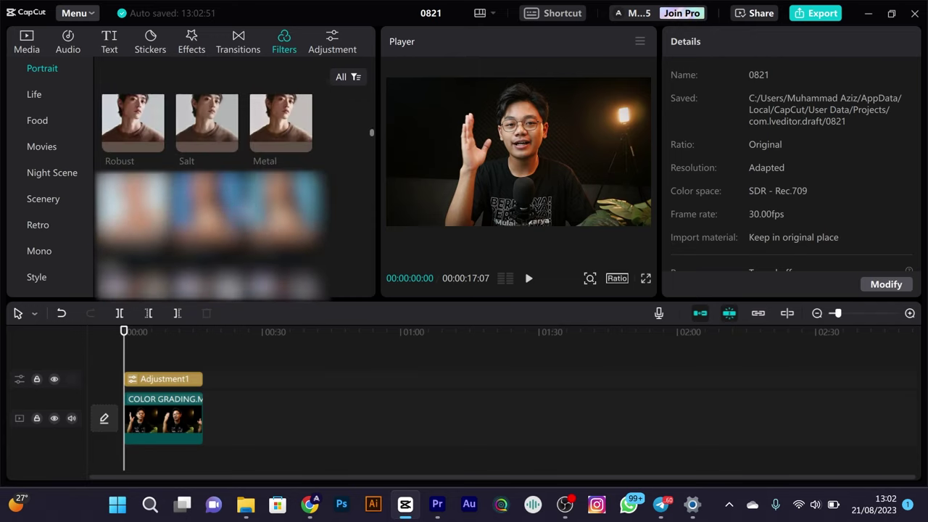
left_click_drag(208, 127, 204, 378)
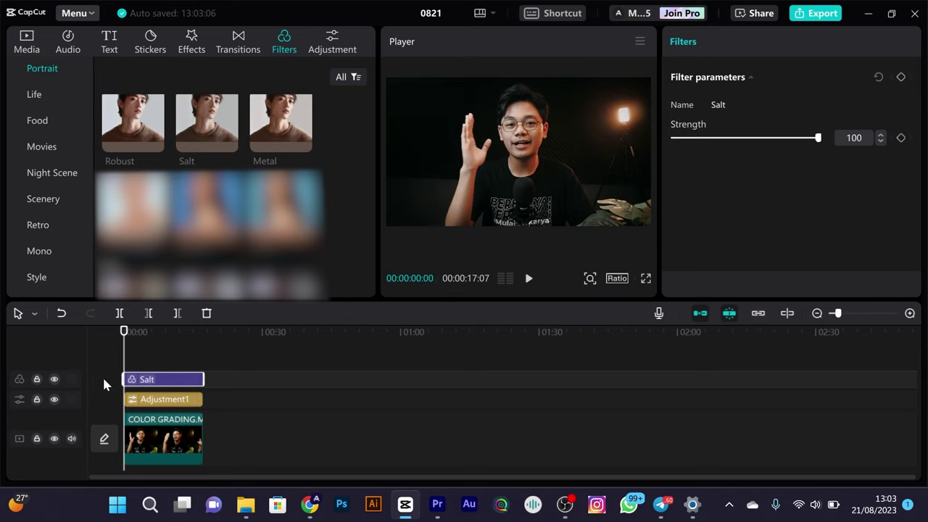
- Lower the Salt filter's Strength below 100
left_click_drag(812, 145, 812, 198)
left_click(880, 141)
left_click(880, 142)
left_click(880, 142)
- Check the filtered grade full screen and at other points of the clip, toggling the Salt track for comparison
left_click(645, 279)
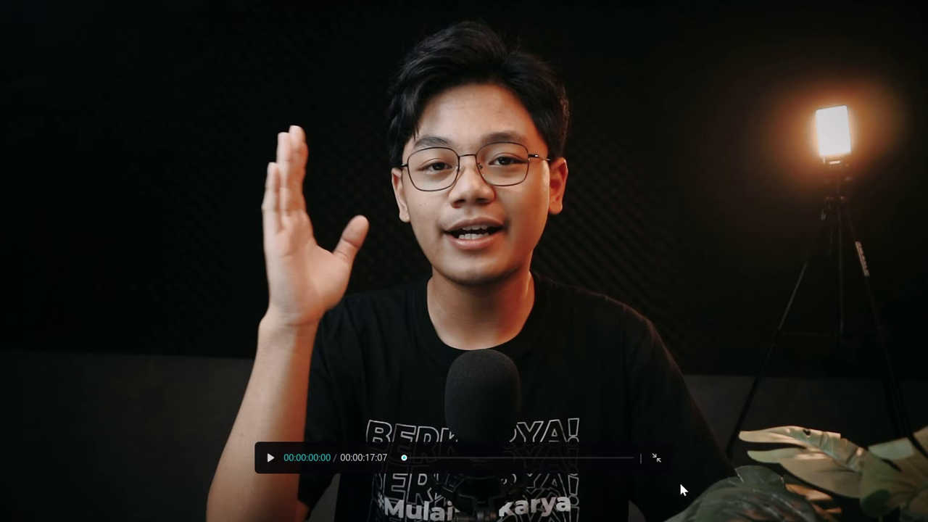
left_click(656, 458)
left_click(54, 379)
left_click(54, 379)
left_click(187, 359)
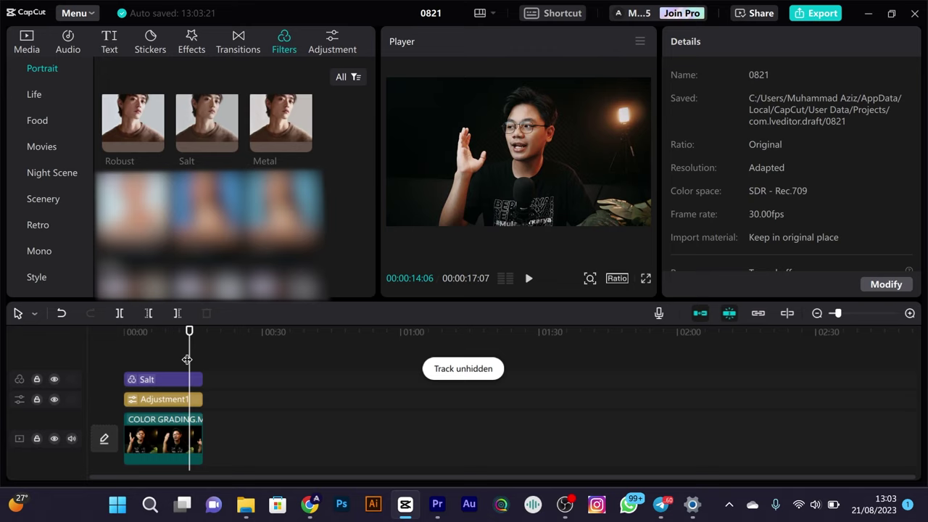
left_click(156, 334)
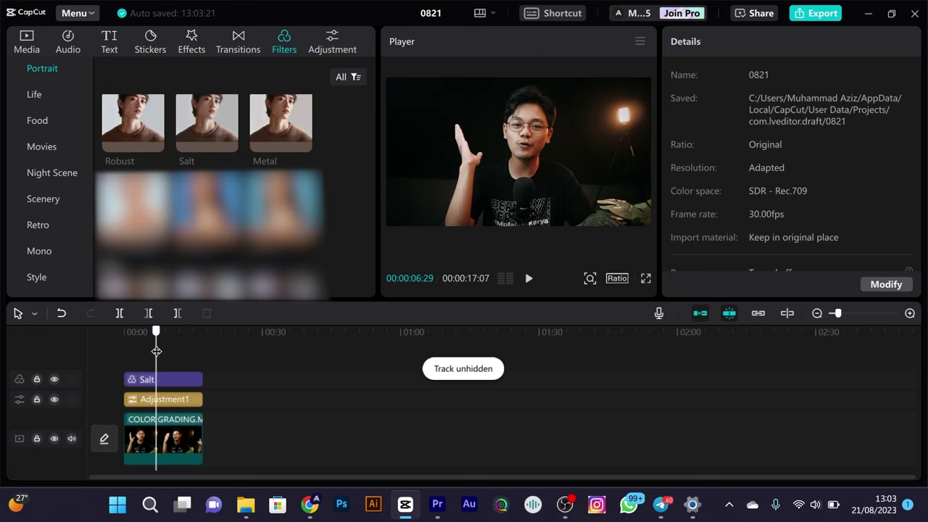
- Hide and show the Salt filter and adjustment tracks to compare the original with the grade, and return to the media library
left_click(54, 379)
left_click(55, 400)
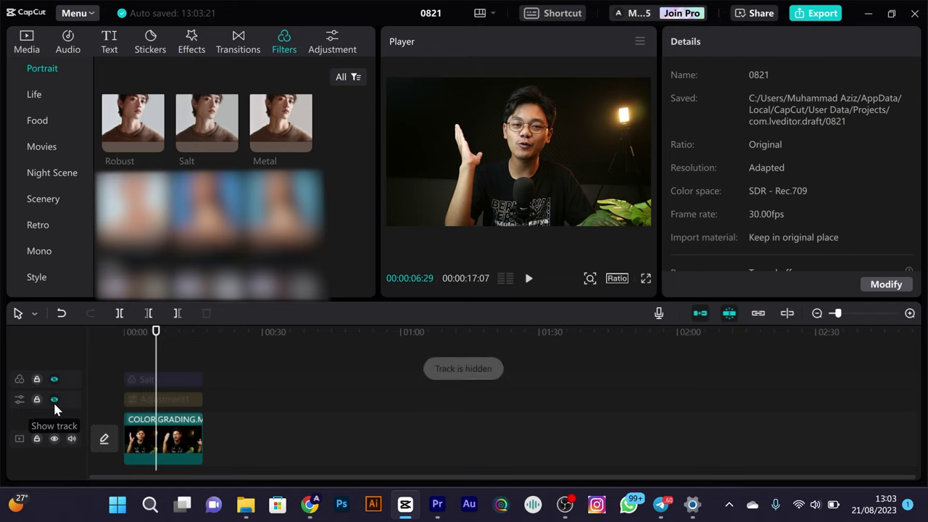
left_click(55, 399)
left_click(54, 379)
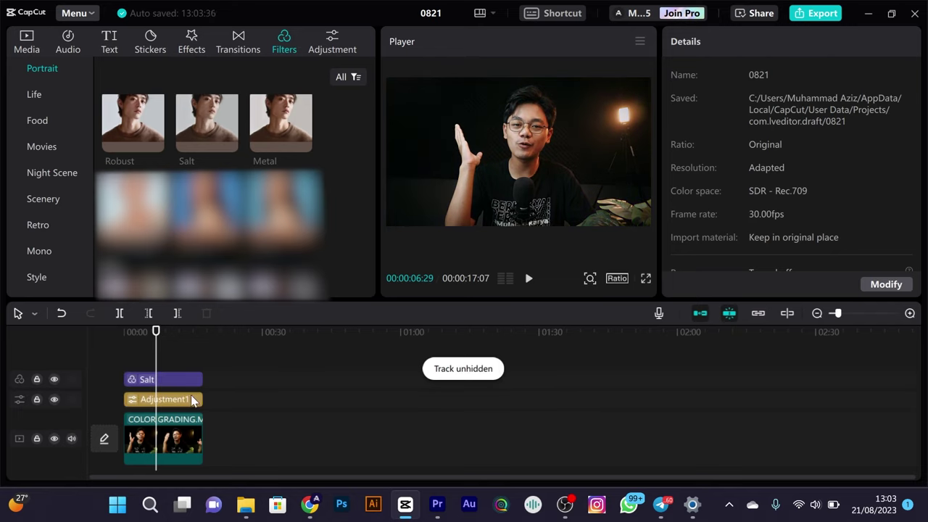
left_click(26, 47)
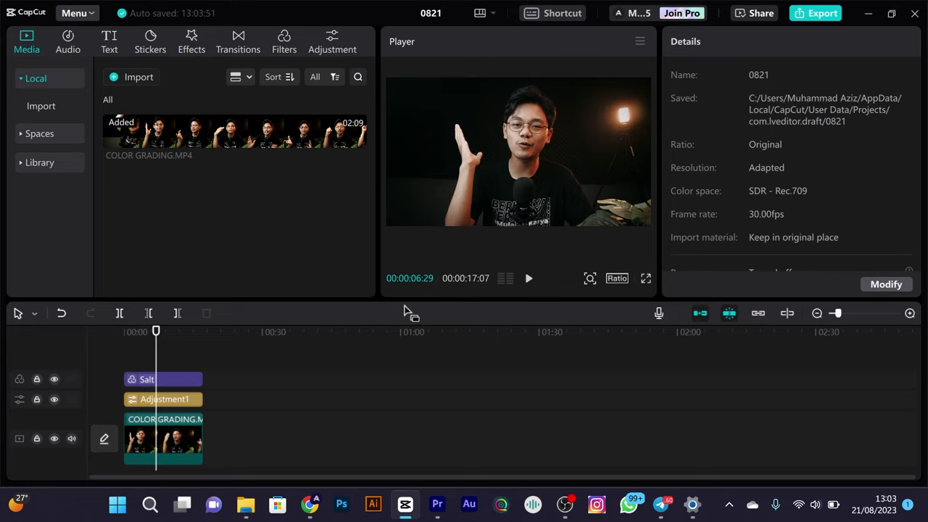
- Review the adjustment layer's basic color, lightness and effects settings and the Salt filter's Strength, and clear the selection
left_click(182, 399)
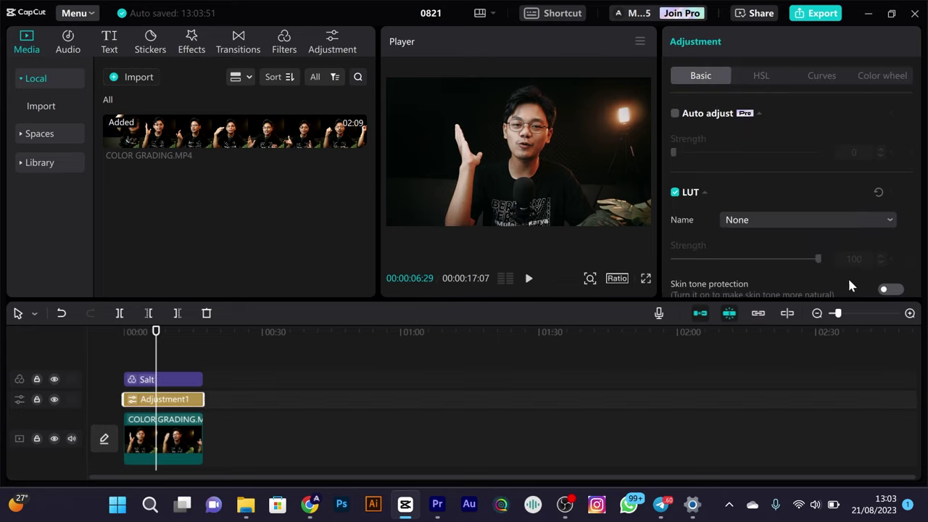
scroll(806, 210, "down", 10)
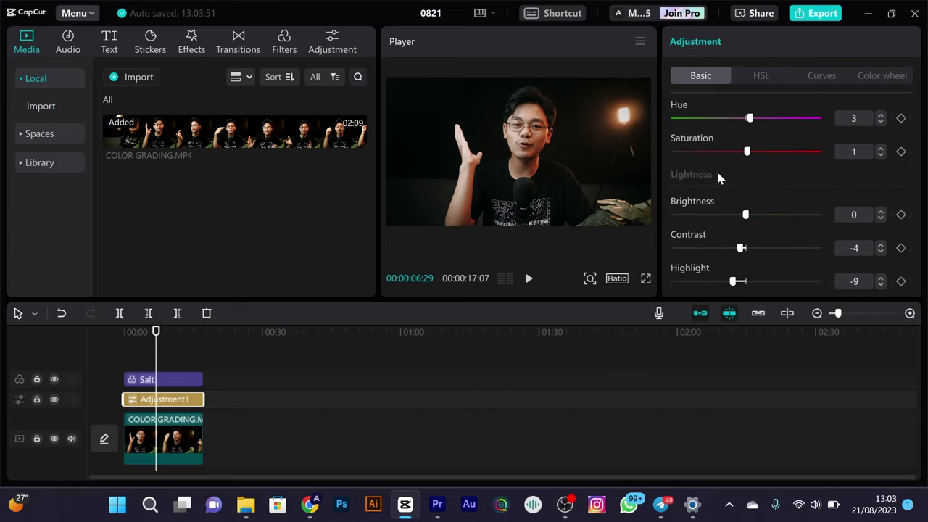
scroll(705, 217, "down", 5)
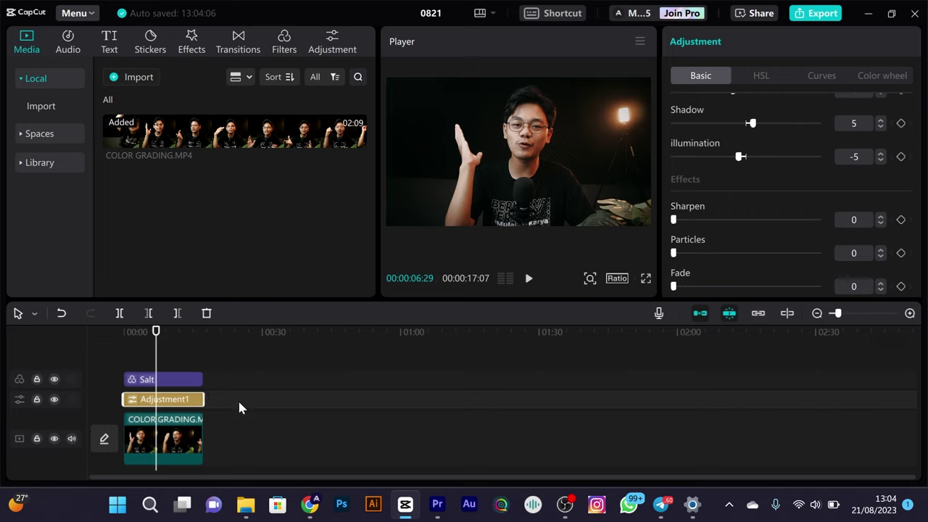
scroll(699, 174, "up", 5)
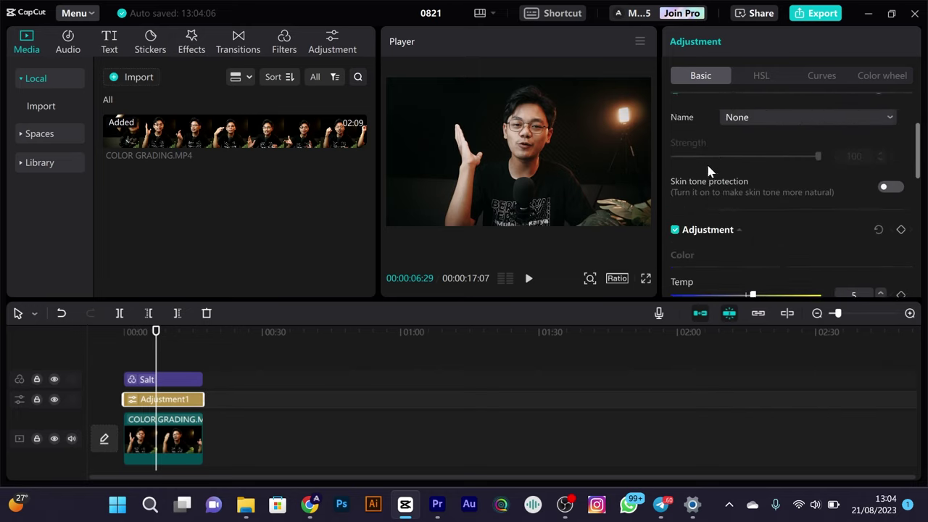
scroll(696, 182, "down", 10)
scroll(707, 138, "up", 3)
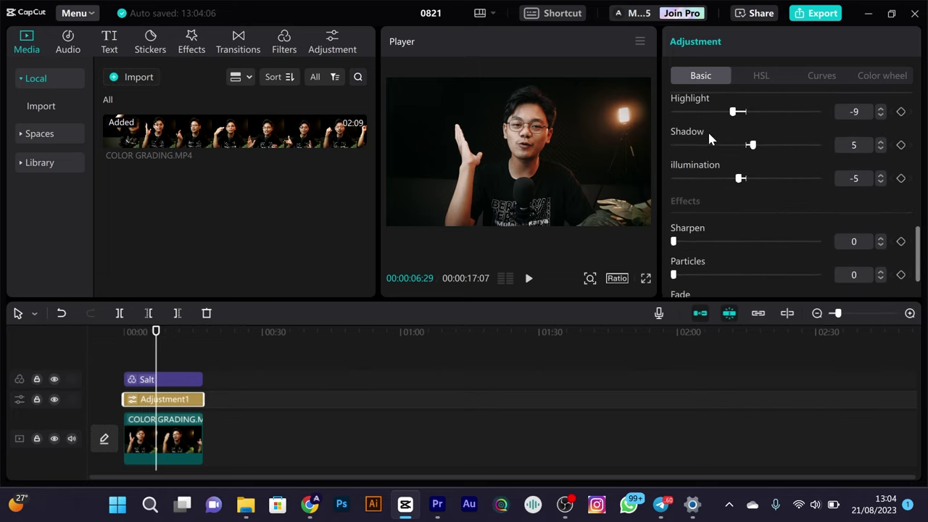
scroll(685, 145, "up", 1)
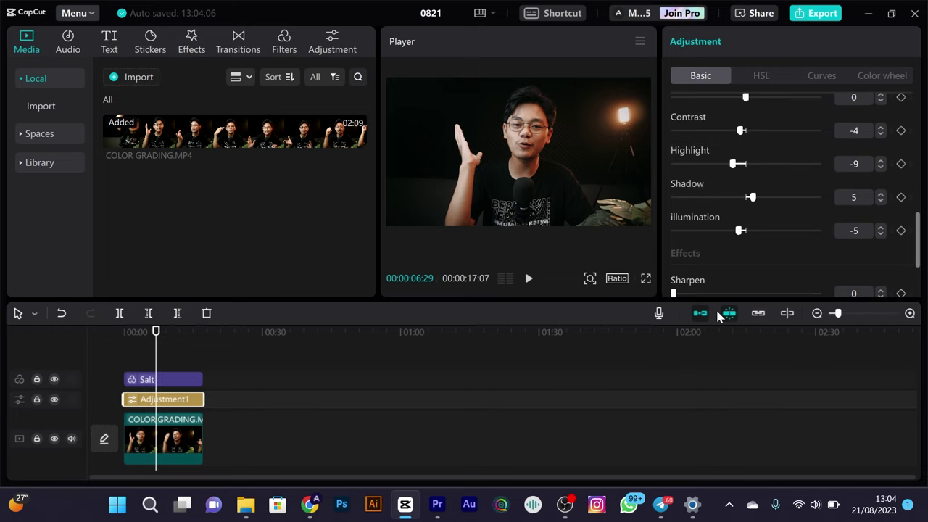
left_click(159, 380)
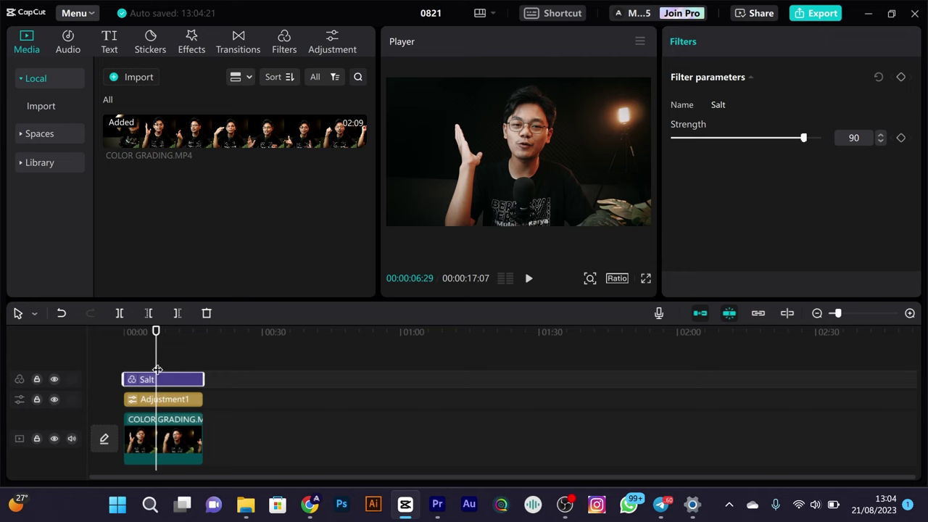
left_click(161, 366)
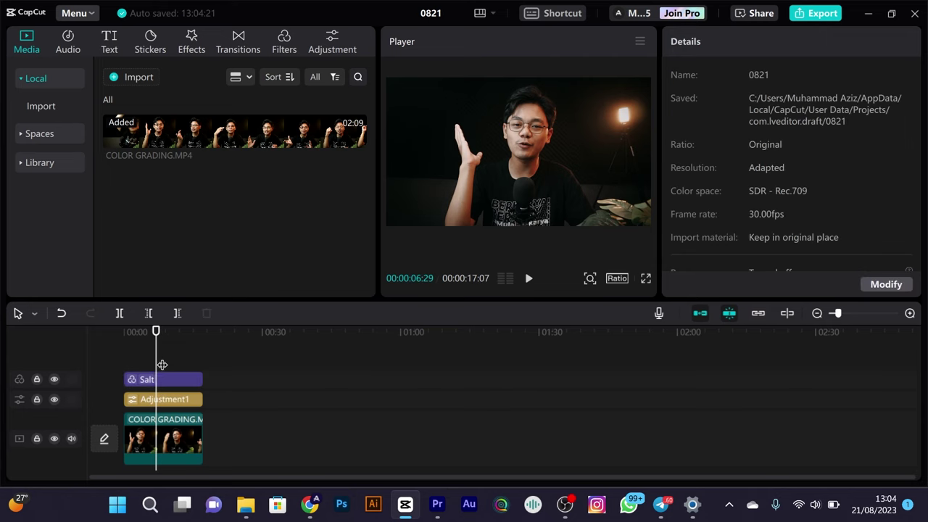
- Export the graded video 0821 as a 1080P H.264 mp4 at 30fps with the Higher bitrate
left_click(816, 13)
key("Return")
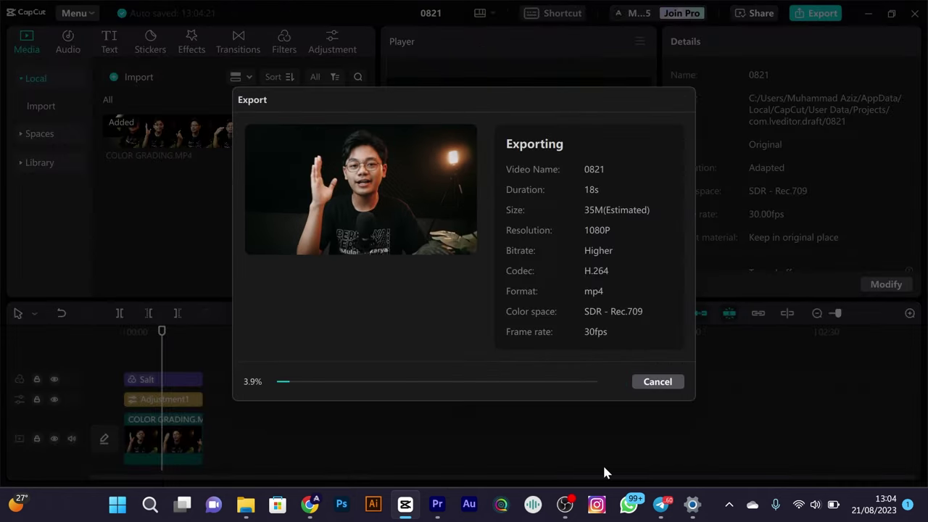